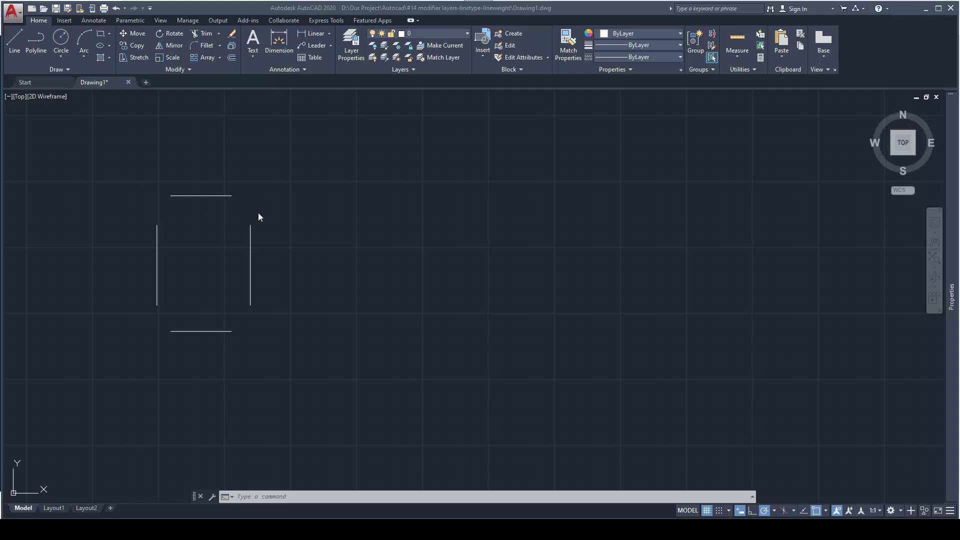
# - Fillet the corner between the top line and the left vertical line with a radius of 100
pyautogui.press('Escape')
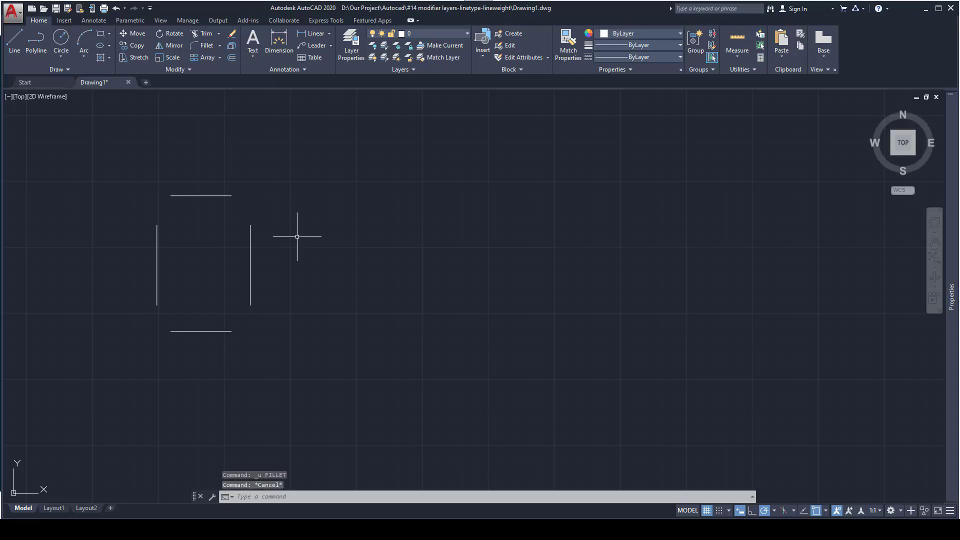
pyautogui.write('f')
pyautogui.press('Return')
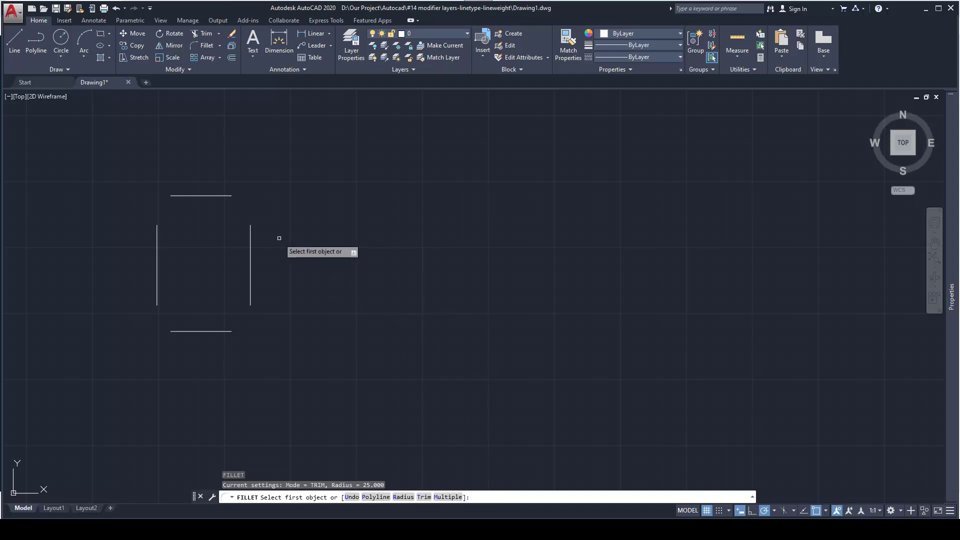
pyautogui.write('r')
pyautogui.press('Return')
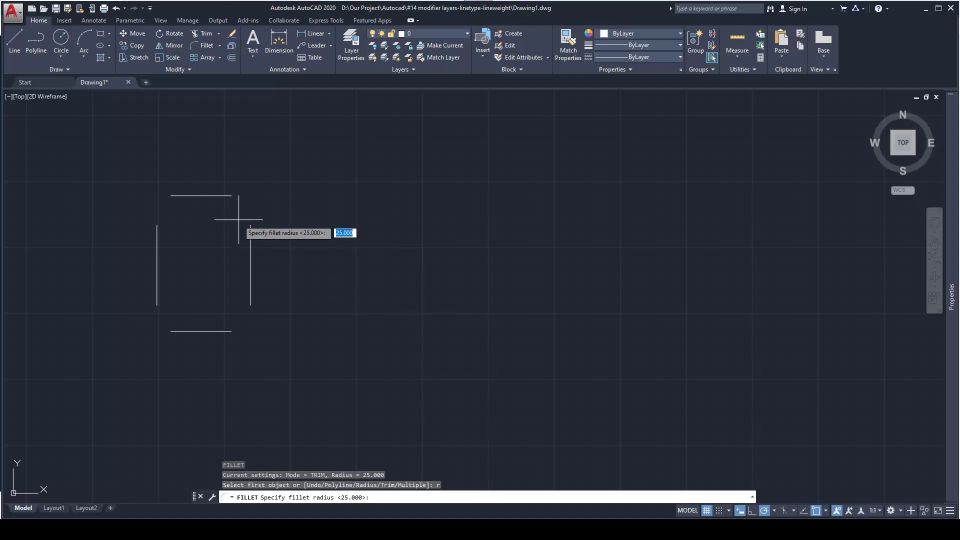
pyautogui.write('1')
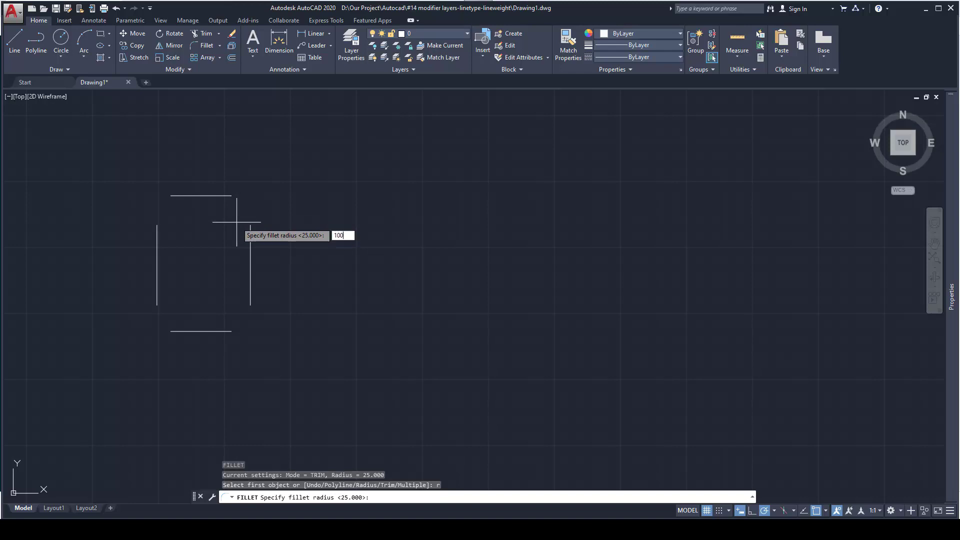
pyautogui.write('00')
pyautogui.press('Return')
pyautogui.click(196, 195)
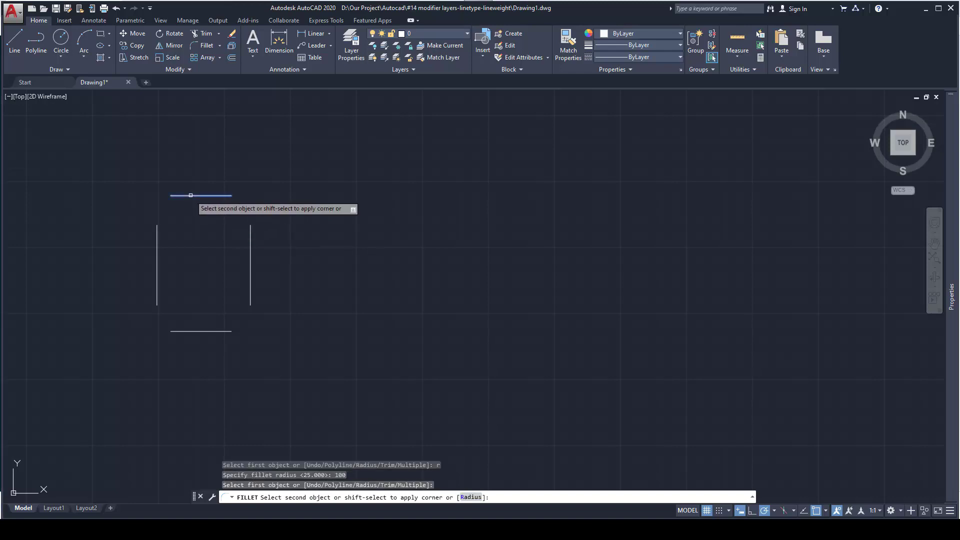
pyautogui.click(157, 232)
# - Fillet the corner between the top line and the right vertical line with the same radius of 100
pyautogui.press('Return')
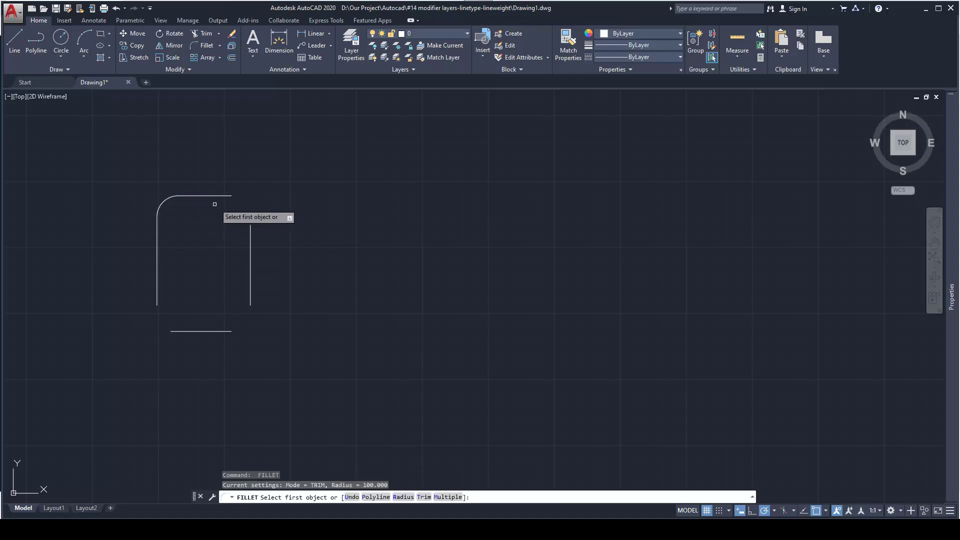
pyautogui.click(222, 196)
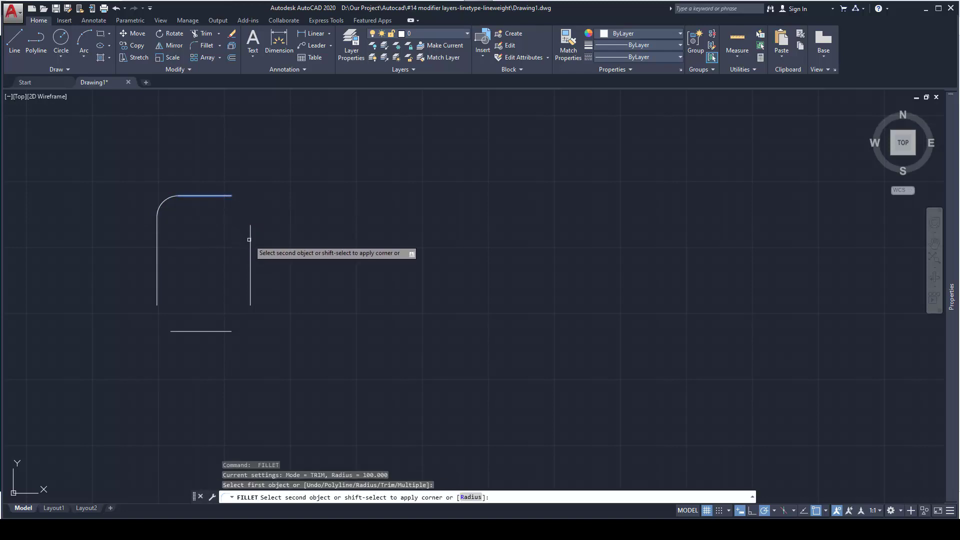
pyautogui.click(250, 240)
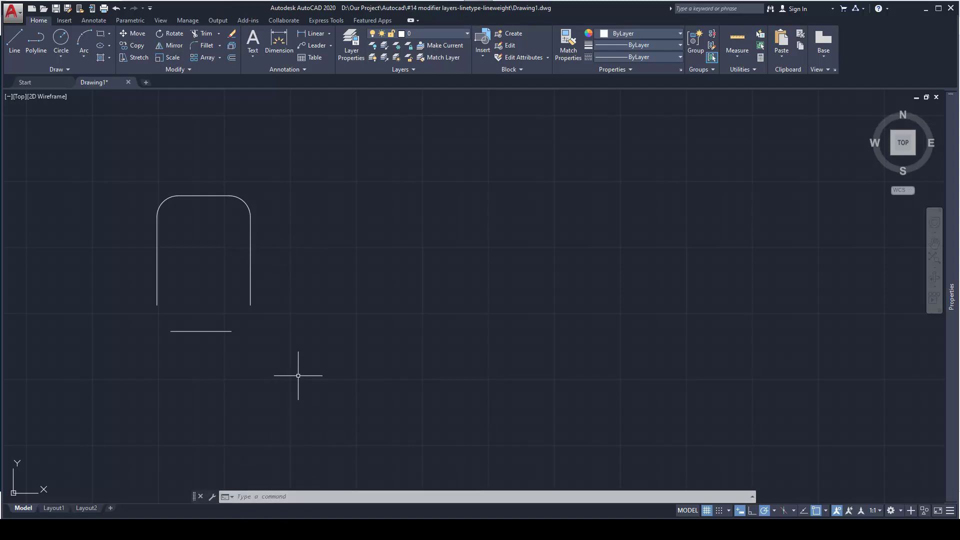
# - Fillet the bottom line with the right and left vertical lines at radius 100, closing the rounded rectangle
pyautogui.write('f')
pyautogui.press('Return')
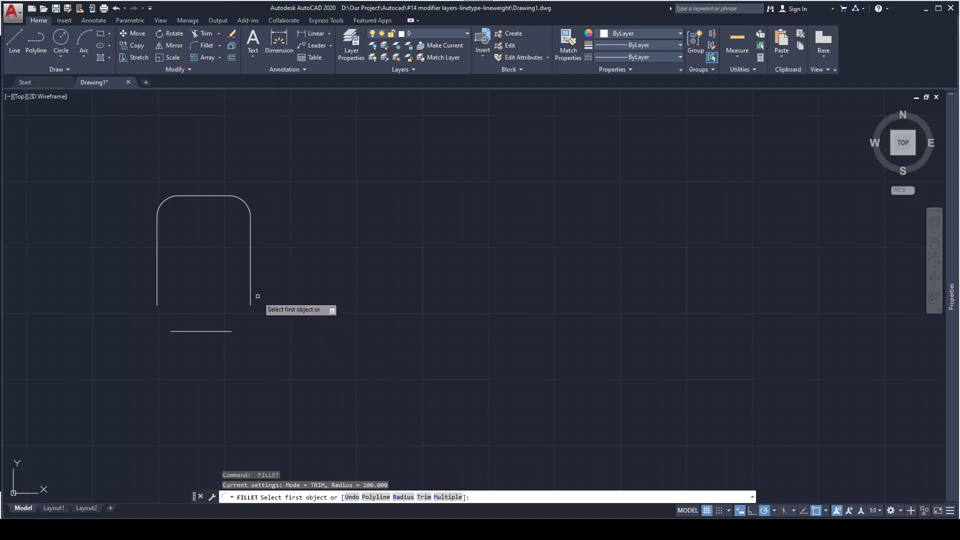
pyautogui.click(250, 296)
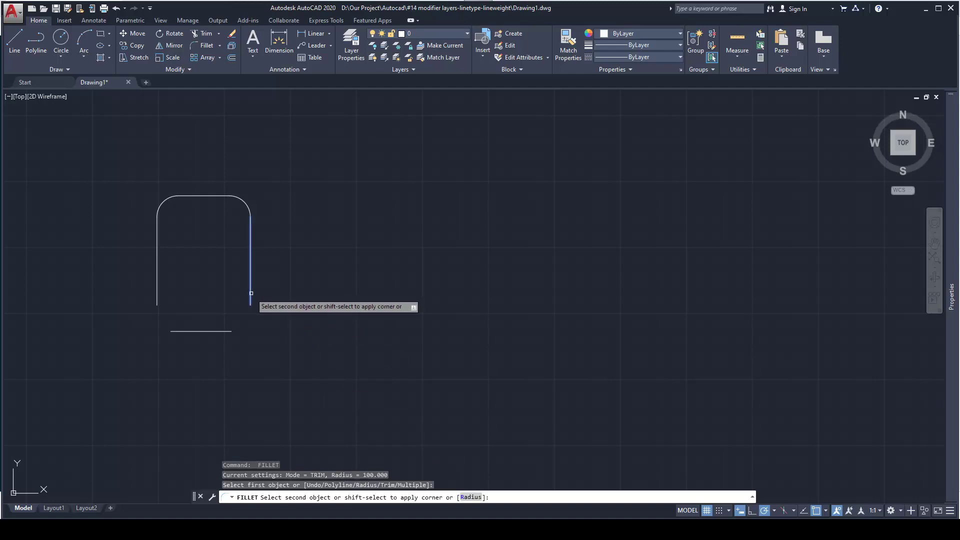
pyautogui.click(221, 330)
pyautogui.press('Return')
pyautogui.click(199, 330)
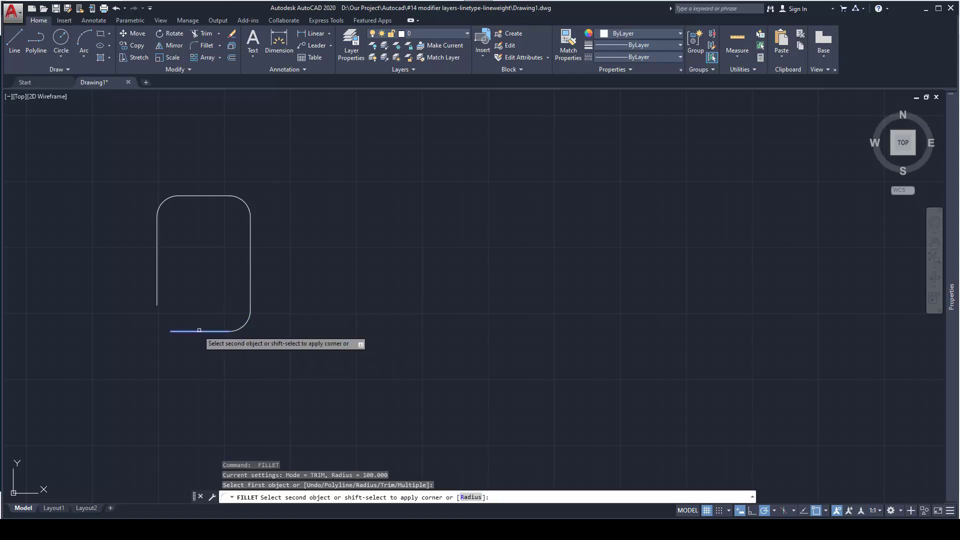
pyautogui.click(158, 293)
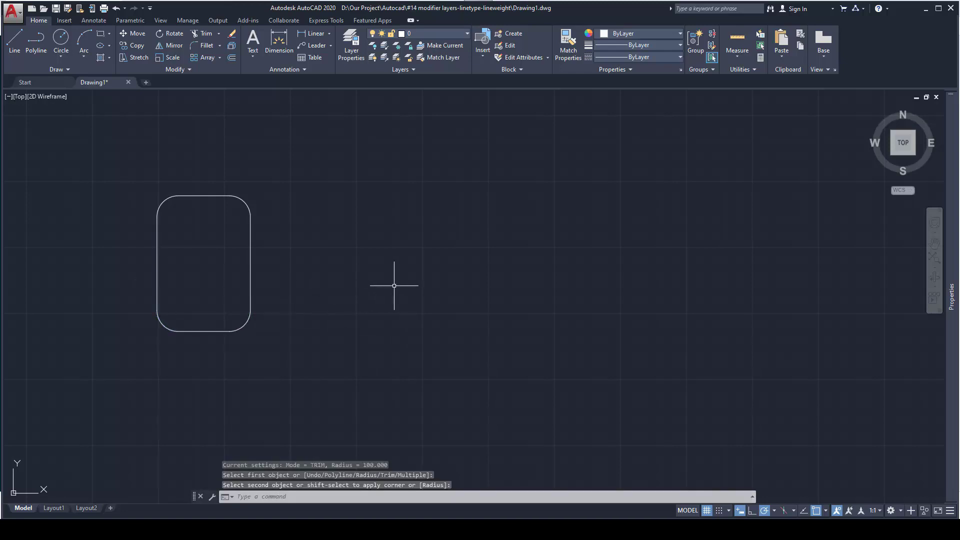
pyautogui.press('Escape')
# - Draw a vertical line in the empty area to the right of the rounded rectangle
pyautogui.moveTo(332, 285); pyautogui.dragTo(338, 288, button='middle')
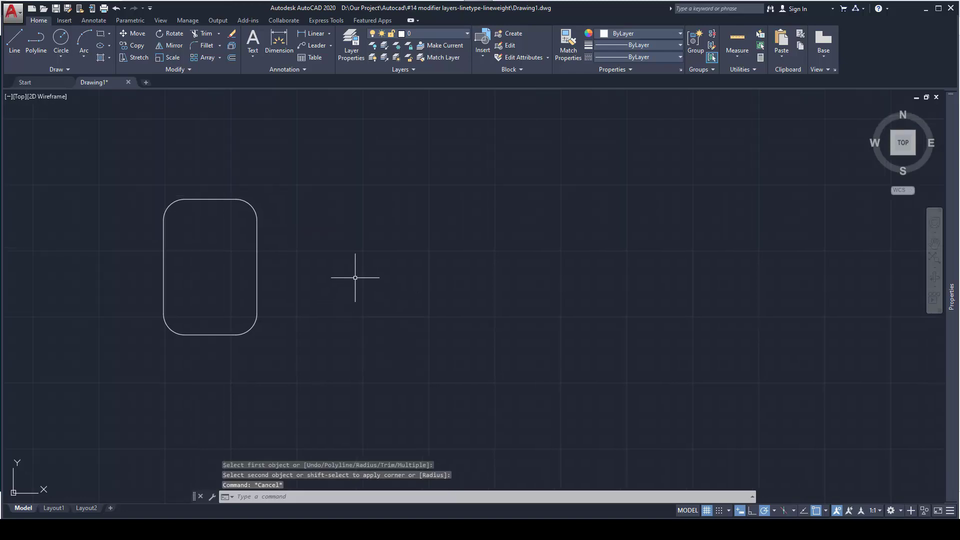
pyautogui.write('l')
pyautogui.press('Return')
pyautogui.click(374, 185)
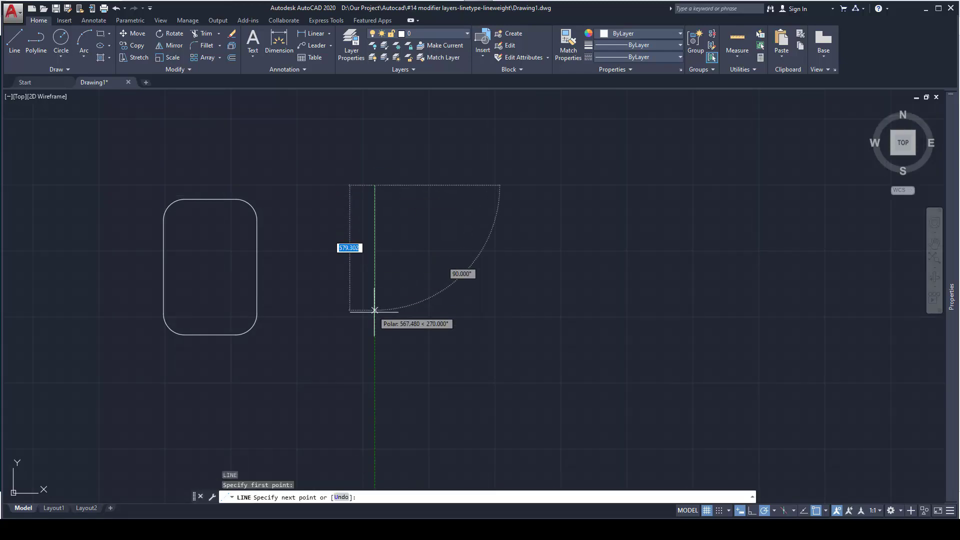
pyautogui.click(375, 330)
pyautogui.press('Escape')
# - Copy the new vertical line horizontally about 374 units to the right, using its midpoint as base point
pyautogui.write('co')
pyautogui.press('Return')
pyautogui.click(393, 279)
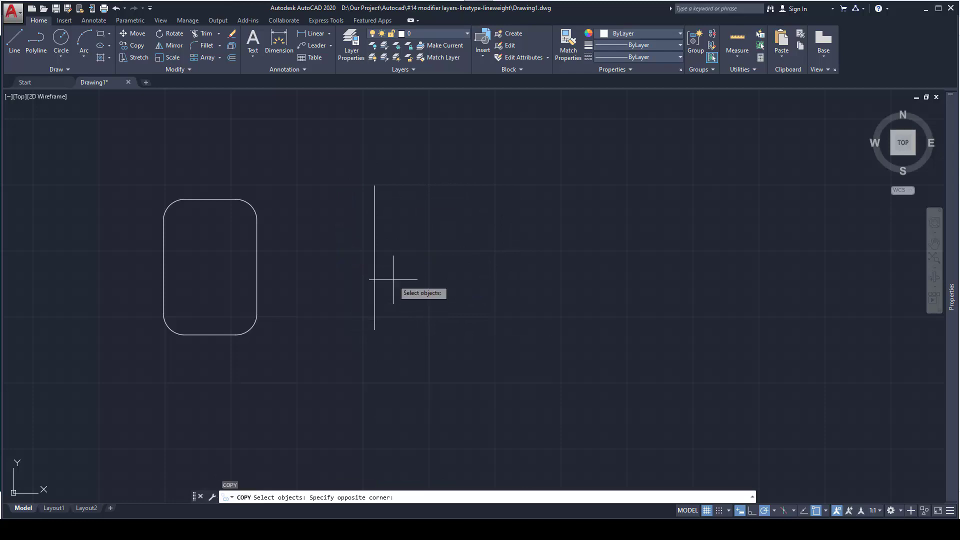
pyautogui.click(372, 258)
pyautogui.press('Return')
pyautogui.click(374, 258)
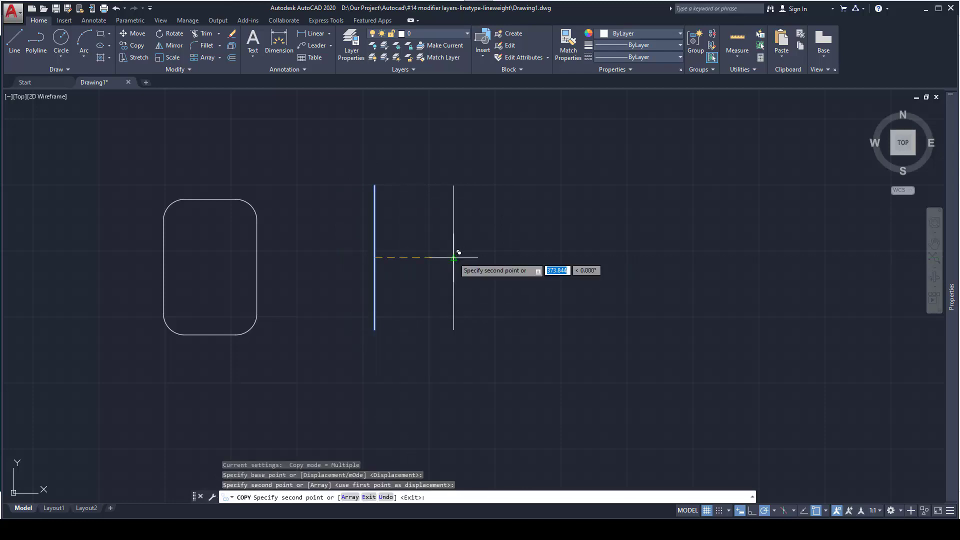
pyautogui.click(454, 258)
pyautogui.press('Return')
# - Draw a horizontal line crossing both vertical lines near their upper ends and extending past them on each side
pyautogui.write('l')
pyautogui.press('Return')
pyautogui.click(346, 215)
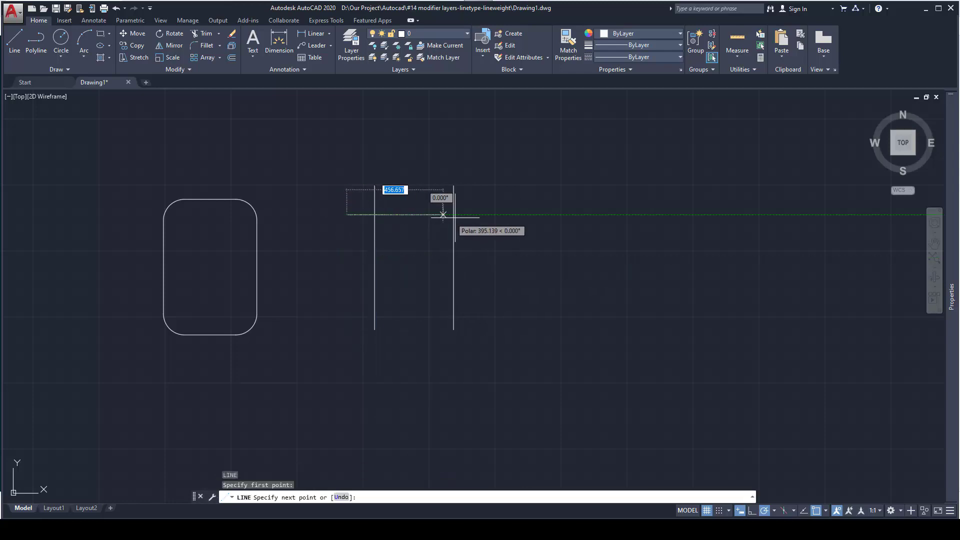
pyautogui.click(480, 215)
pyautogui.press('Escape')
pyautogui.press('Escape')
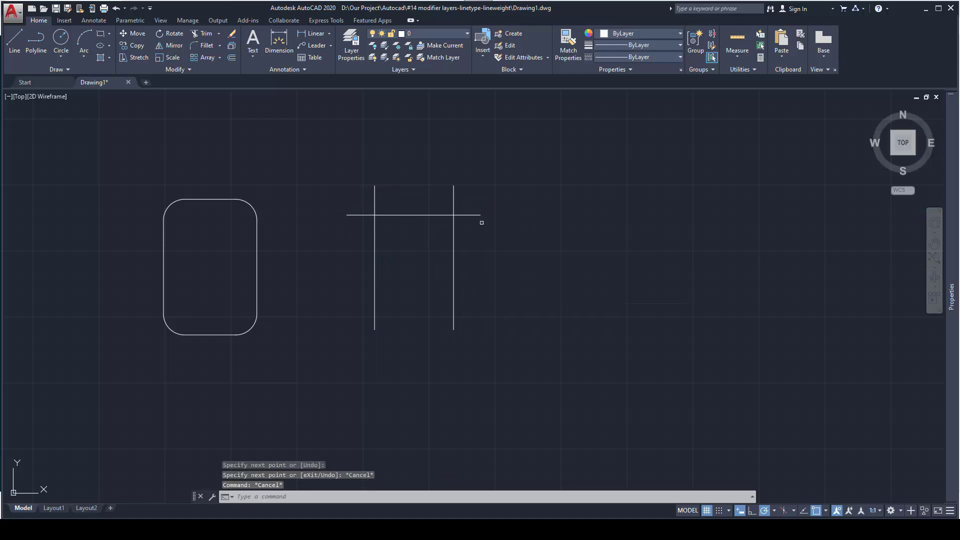
# - Copy the horizontal line straight down so that the copy crosses both vertical lines near their lower ends
pyautogui.write('co')
pyautogui.press('Return')
pyautogui.click(480, 216)
pyautogui.press('Return')
pyautogui.click(454, 215)
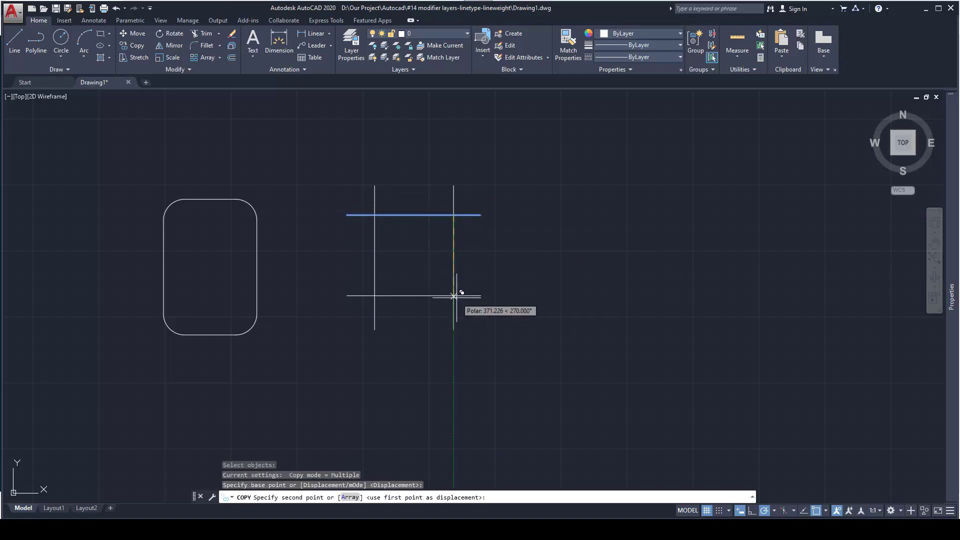
pyautogui.click(453, 311)
pyautogui.press('Escape')
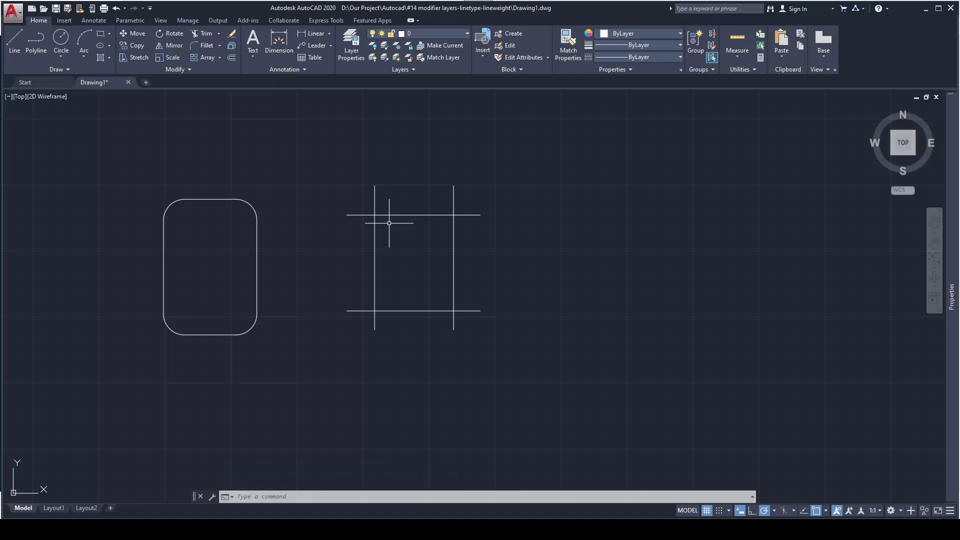
# - Fillet the upper-left crossing of the four intersecting lines with a radius of 100, trimming the overhanging ends
pyautogui.write('f')
pyautogui.press('Return')
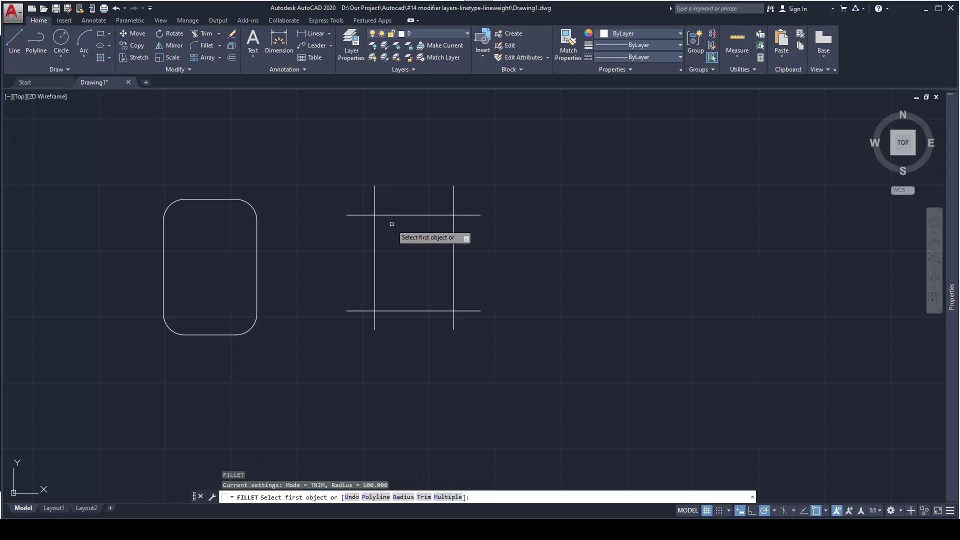
pyautogui.write('r')
pyautogui.press('Return')
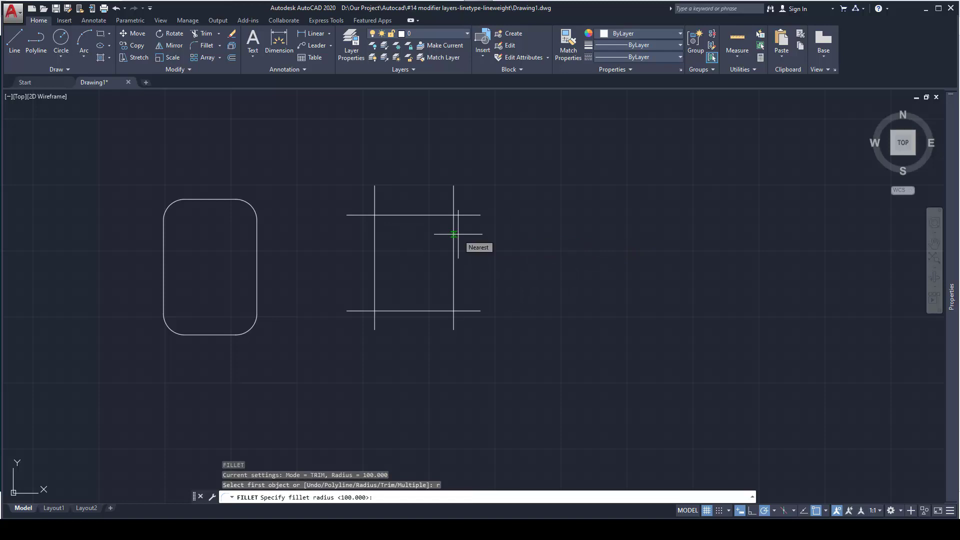
pyautogui.write('100')
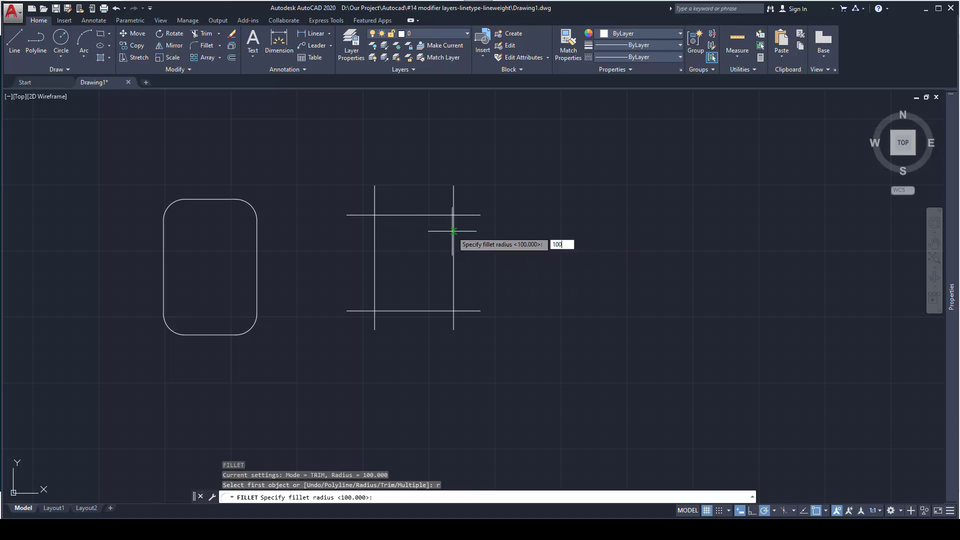
pyautogui.press('Return')
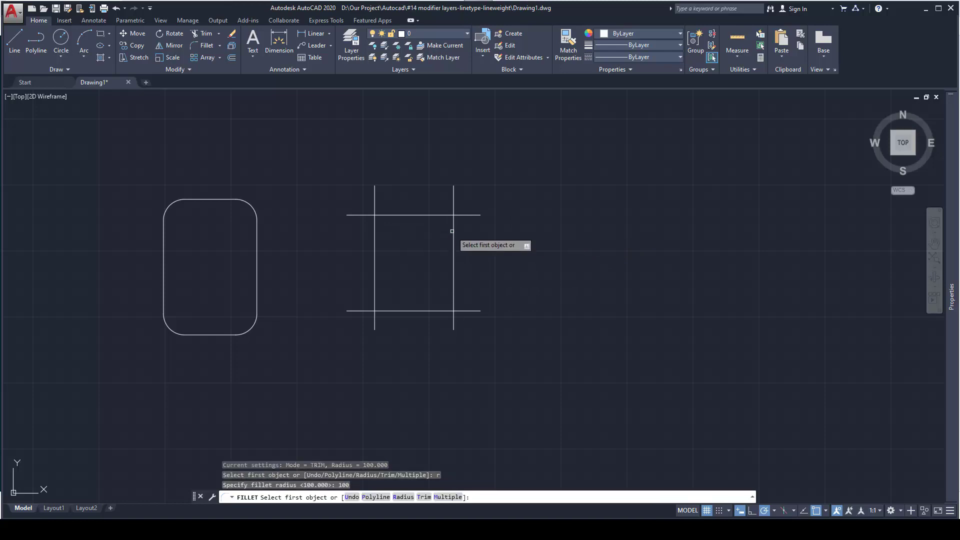
pyautogui.click(409, 216)
pyautogui.click(375, 233)
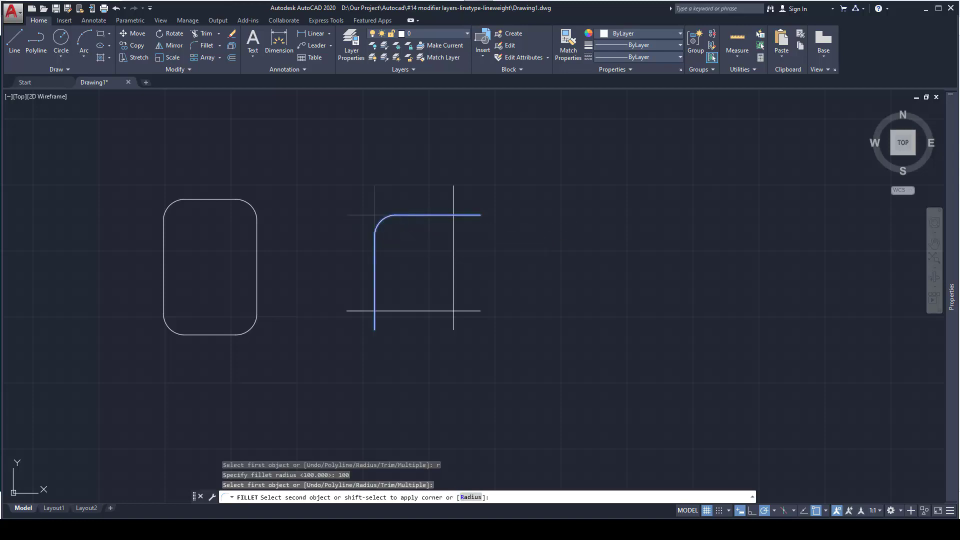
# - Fillet the upper-right crossing between the right vertical line and the top horizontal line at radius 100
pyautogui.press('Return')
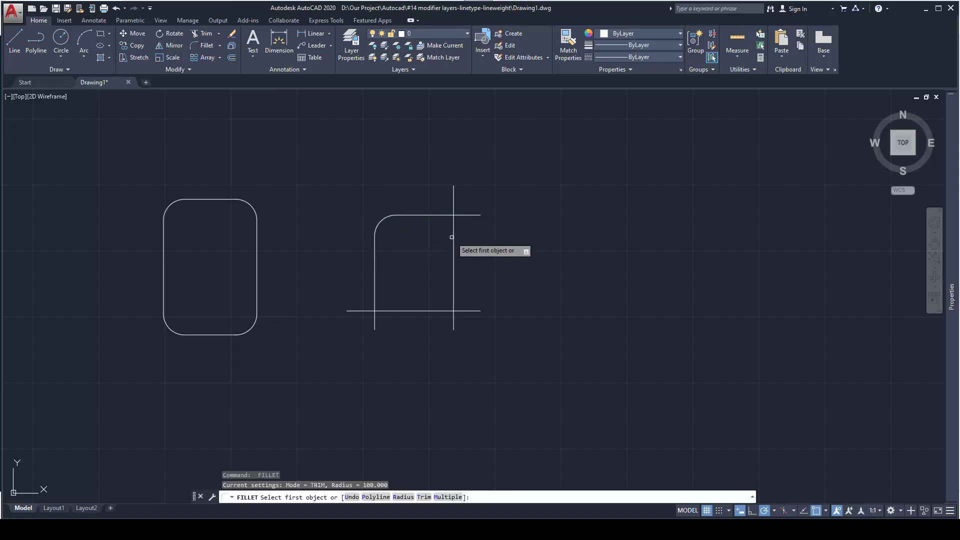
pyautogui.click(453, 238)
pyautogui.click(439, 215)
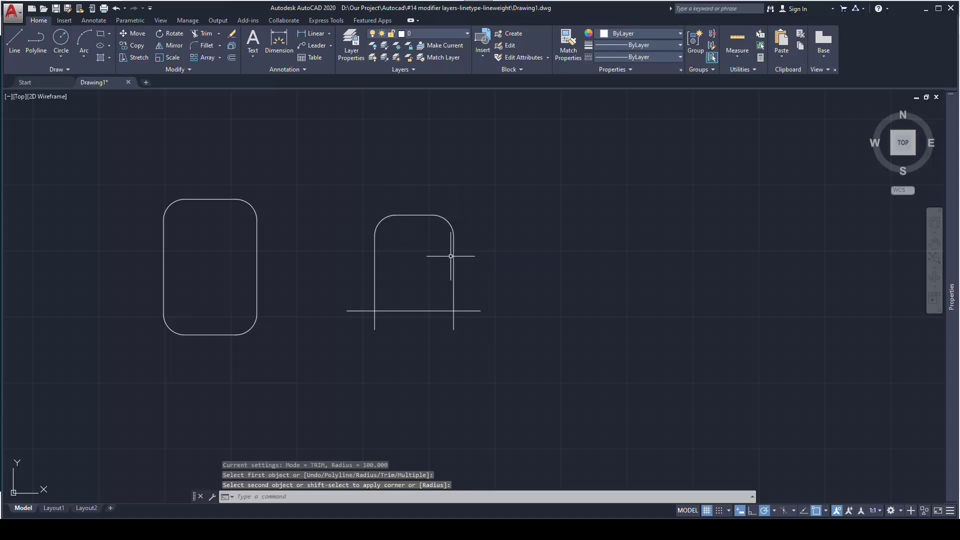
# - Fillet the lower-right and lower-left crossings at radius 100 to complete the second rounded rectangle
pyautogui.press('Return')
pyautogui.click(453, 289)
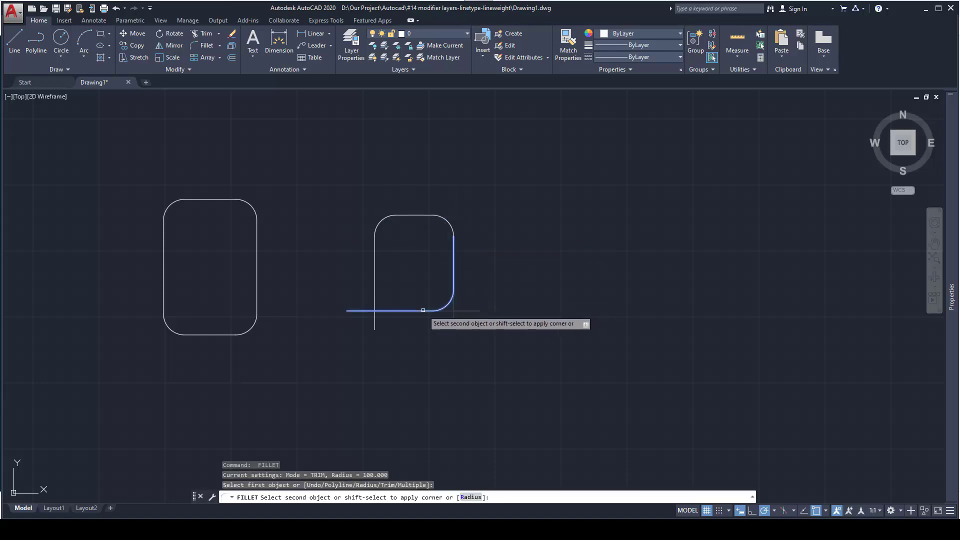
pyautogui.click(423, 311)
pyautogui.press('Return')
pyautogui.click(376, 280)
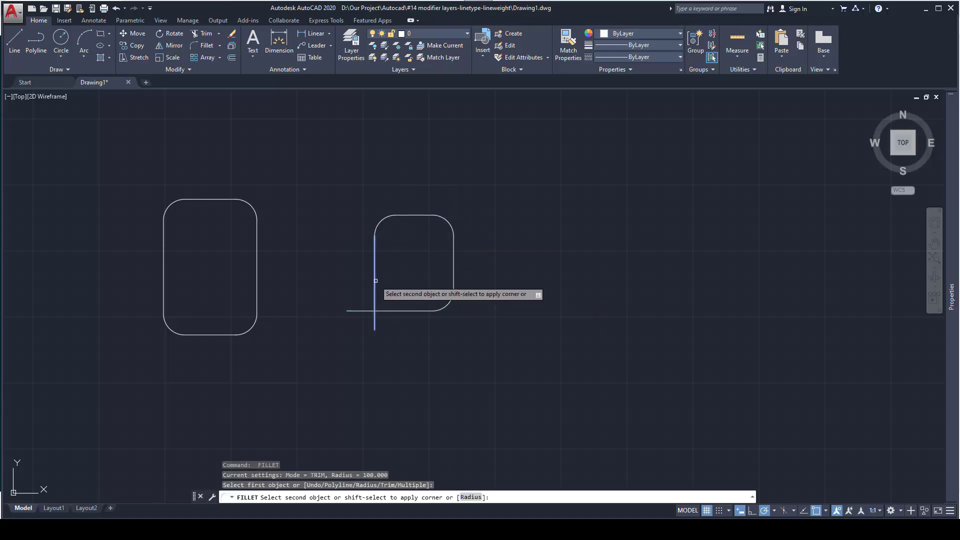
pyautogui.click(399, 310)
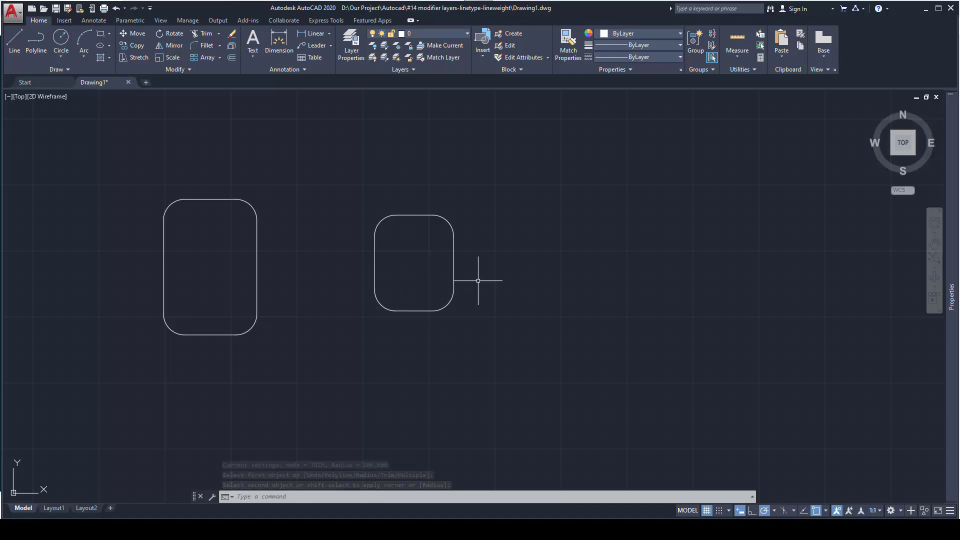
pyautogui.press('Escape')
# - Draw a horizontal line to the right of the second rounded rectangle, level with its upper part
pyautogui.scroll(-2, 500, 284)
pyautogui.press('Escape')
pyautogui.moveTo(510, 285); pyautogui.dragTo(459, 280, button='middle')
pyautogui.write('l')
pyautogui.press('Return')
pyautogui.click(452, 250)
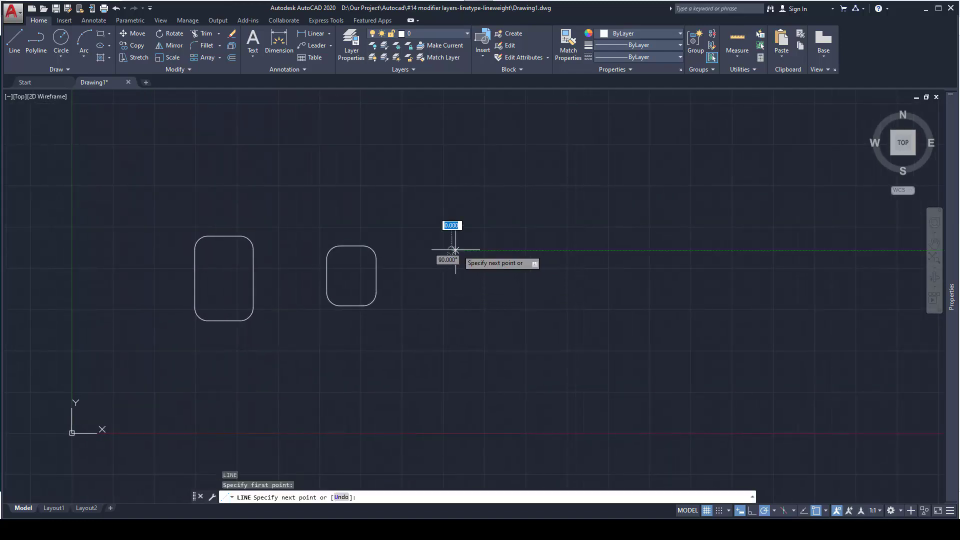
pyautogui.click(519, 250)
pyautogui.press('Return')
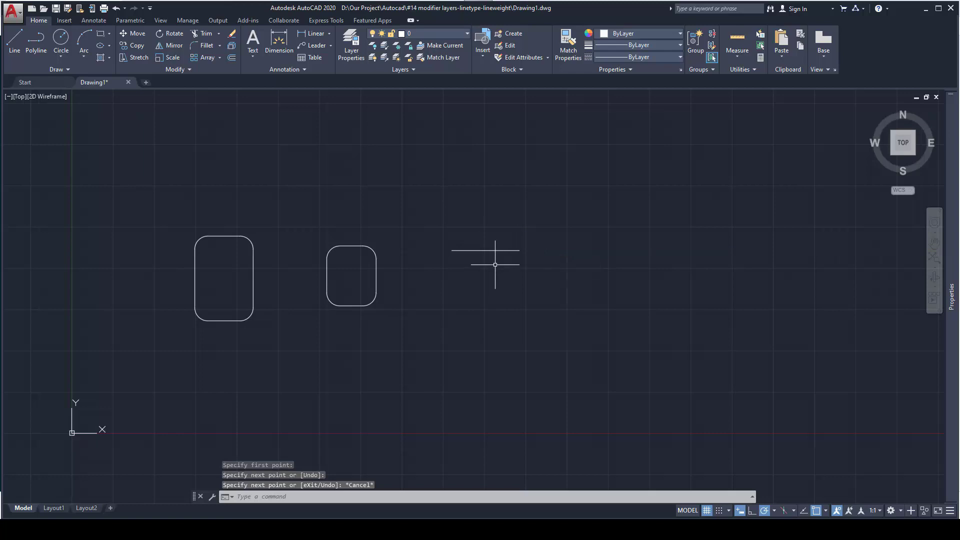
# - Draw a vertical line about 480 units long below and left of the new horizontal line, without touching it
pyautogui.press('Return')
pyautogui.click(440, 266)
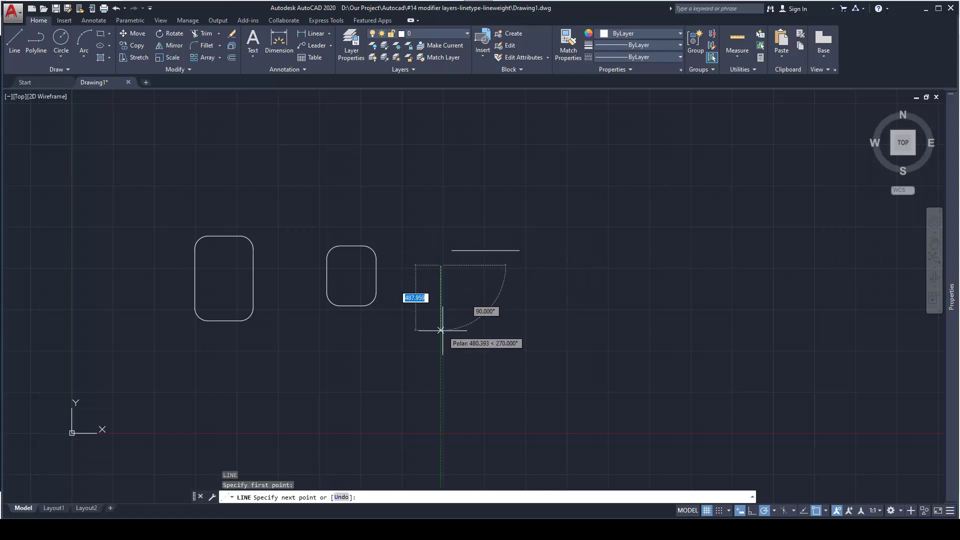
pyautogui.click(440, 320)
pyautogui.press('Escape')
# - Draw a lower horizontal line parallel to the upper one, starting just right of and below the vertical line's end
pyautogui.press('Return')
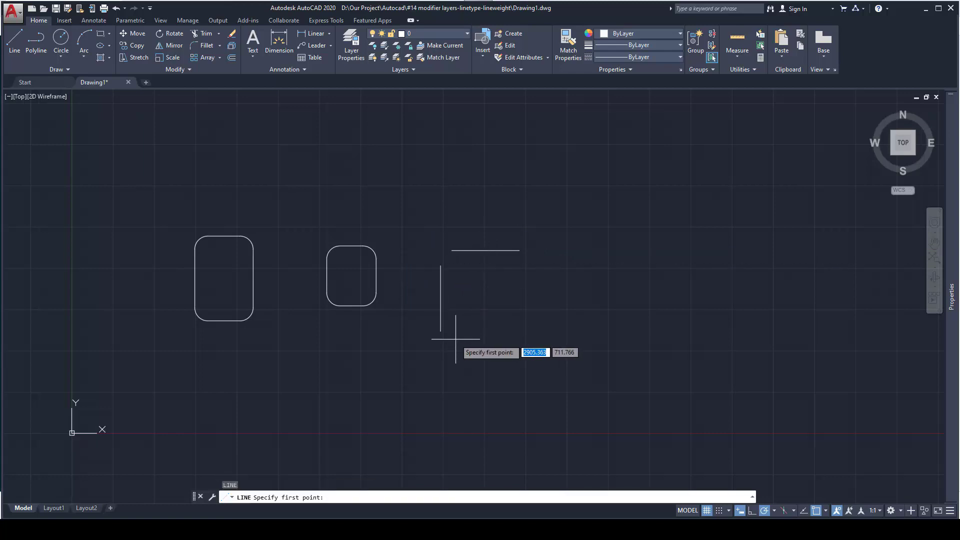
pyautogui.click(456, 339)
pyautogui.click(518, 339)
pyautogui.press('Escape')
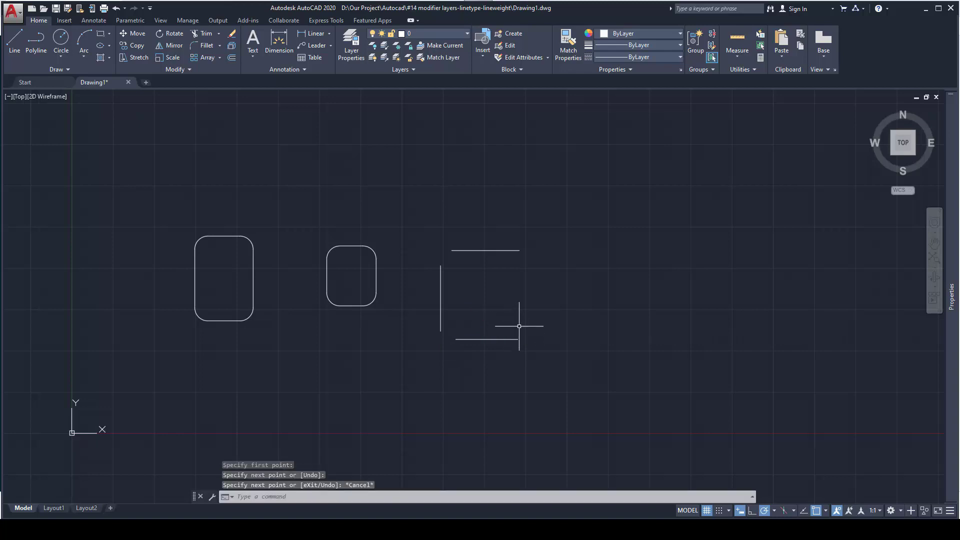
# - Draw a vertical line to the right of the two horizontal lines, between their levels and without touching either
pyautogui.press('Return')
pyautogui.click(528, 265)
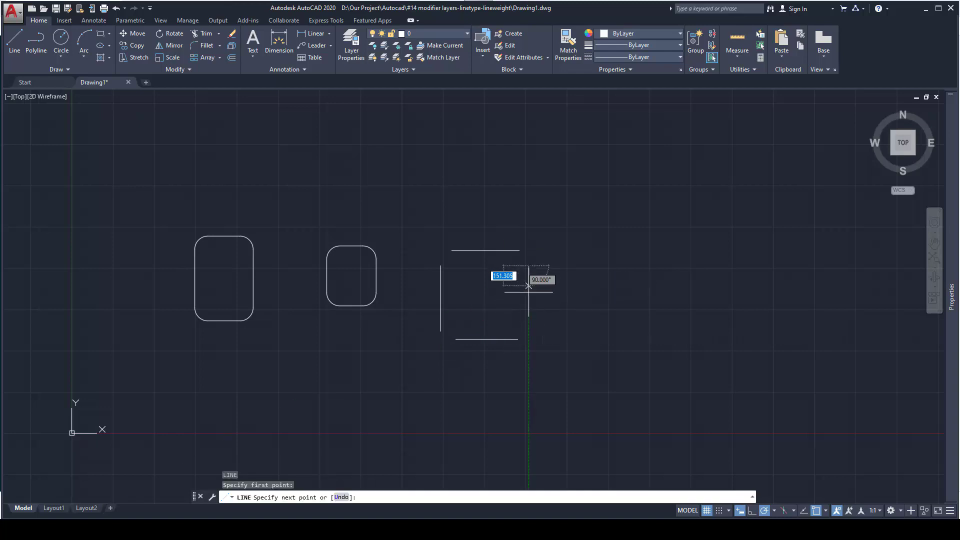
pyautogui.click(528, 329)
pyautogui.press('Escape')
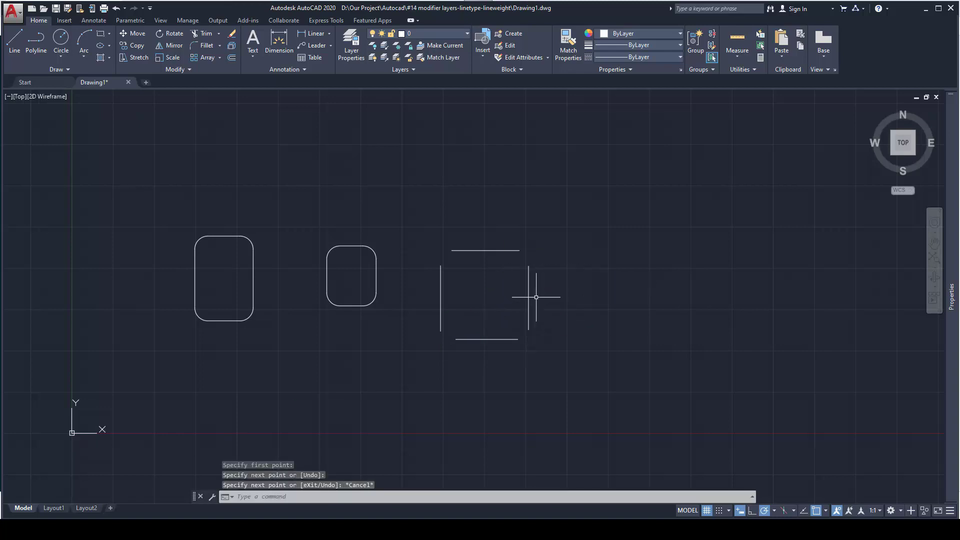
# - Set the fillet radius to 0 and join the third line set's upper-right and upper-left corners into sharp corners
pyautogui.write('f')
pyautogui.press('Return')
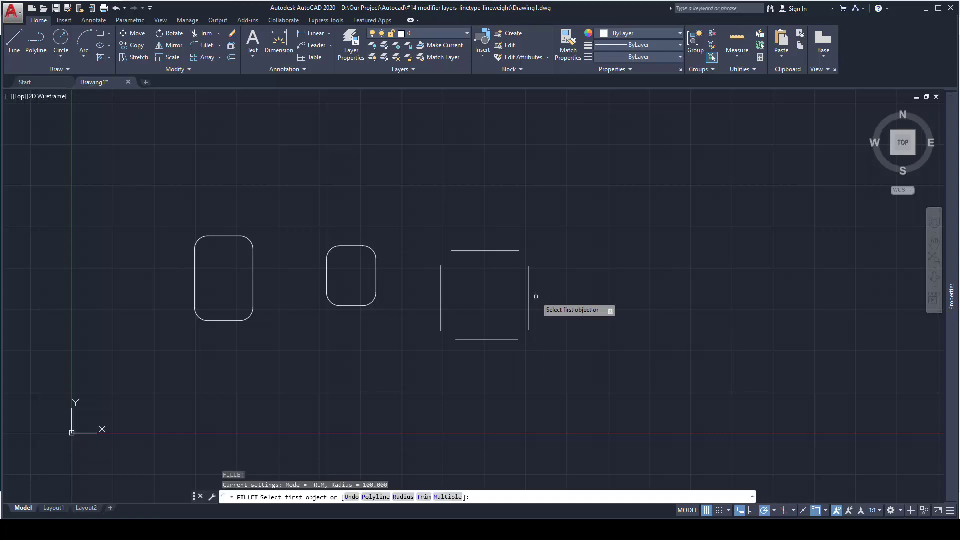
pyautogui.write('r')
pyautogui.press('Return')
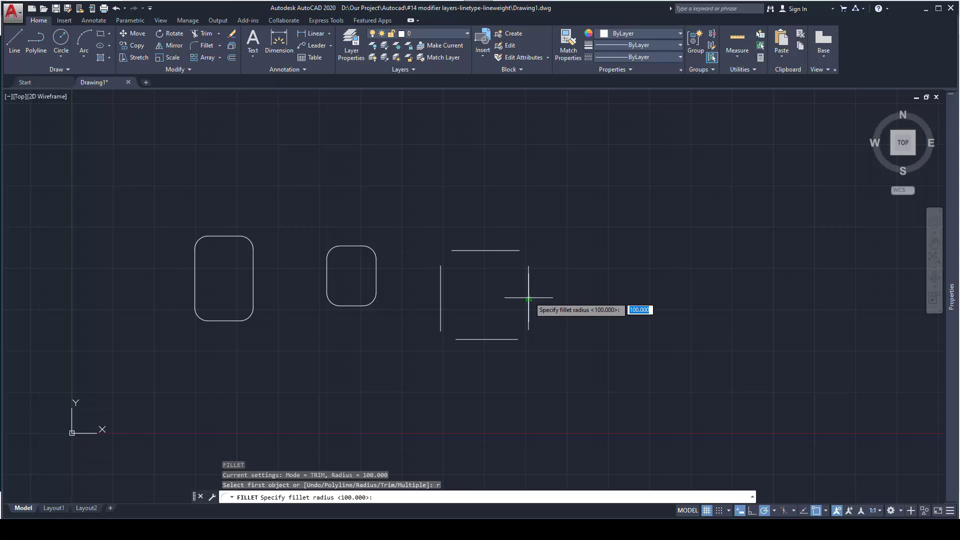
pyautogui.write('0')
pyautogui.press('Return')
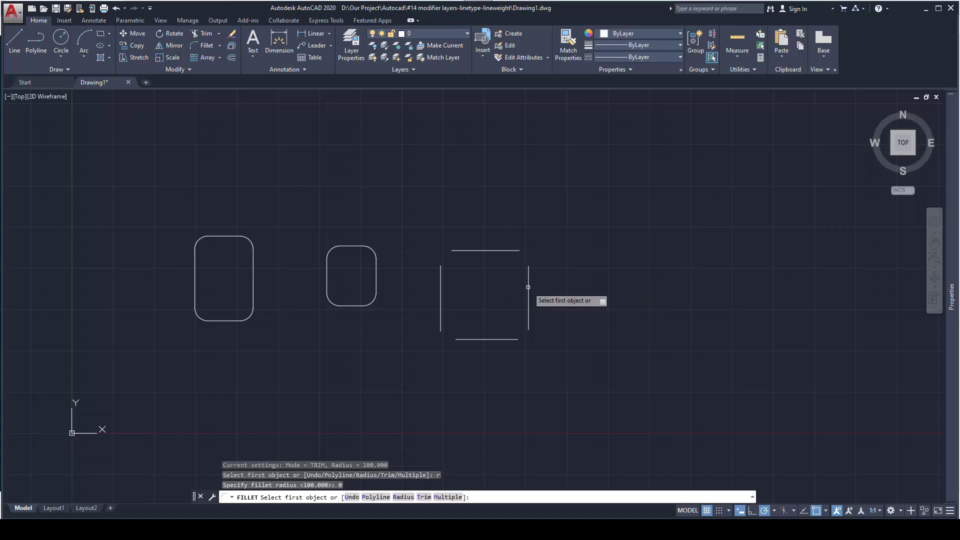
pyautogui.click(528, 287)
pyautogui.click(495, 250)
pyautogui.press('Return')
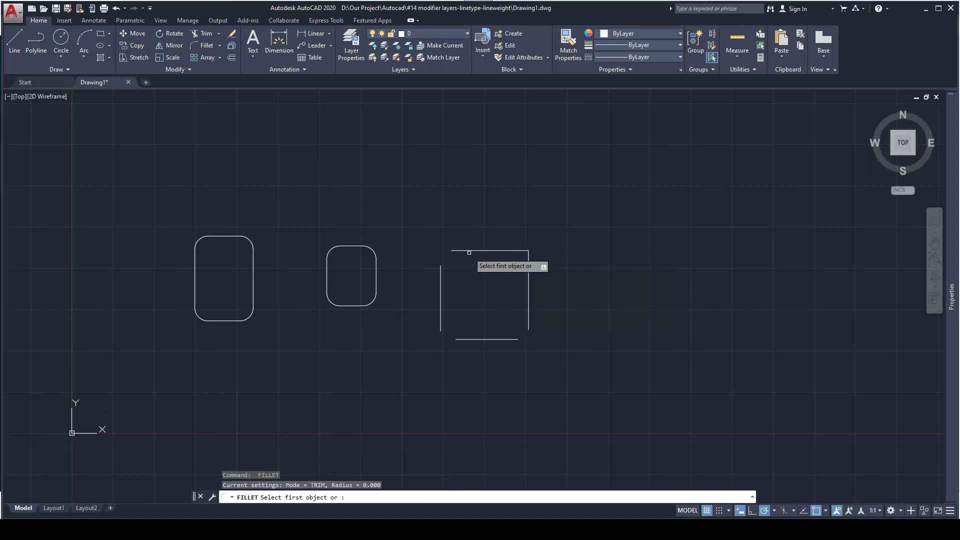
pyautogui.click(469, 251)
pyautogui.click(441, 281)
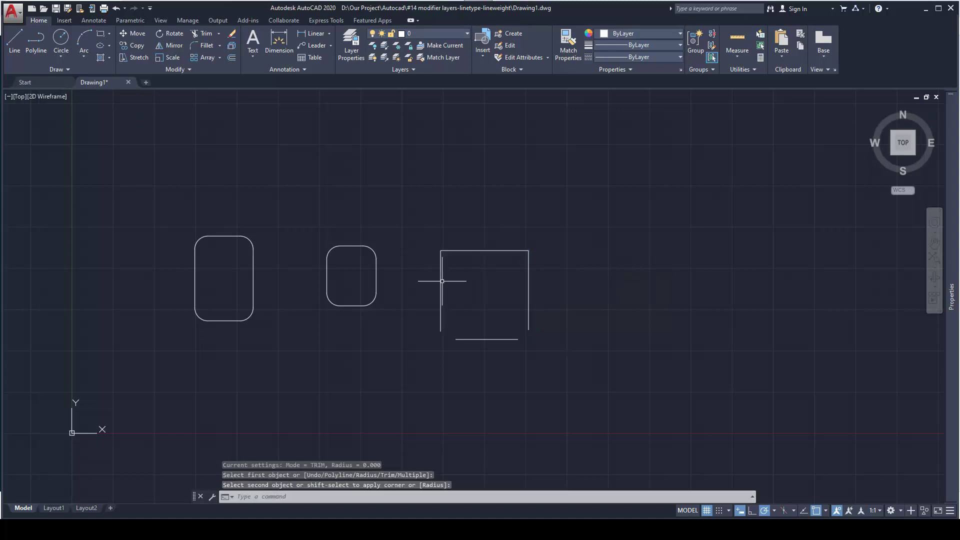
# - Fillet the lower-left and lower-right corners of the third line set at radius 0 to close the rectangle
pyautogui.press('Return')
pyautogui.click(440, 298)
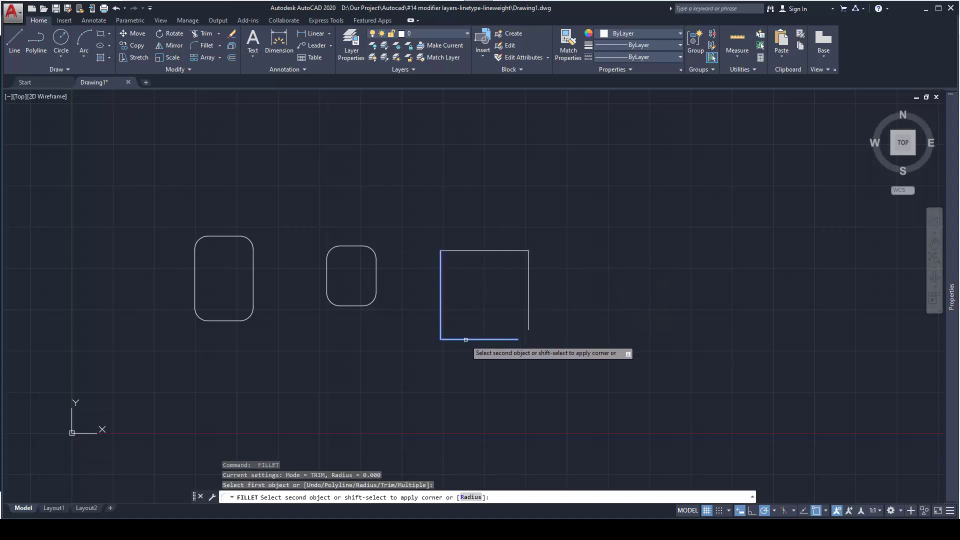
pyautogui.click(493, 339)
pyautogui.press('Return')
pyautogui.click(514, 340)
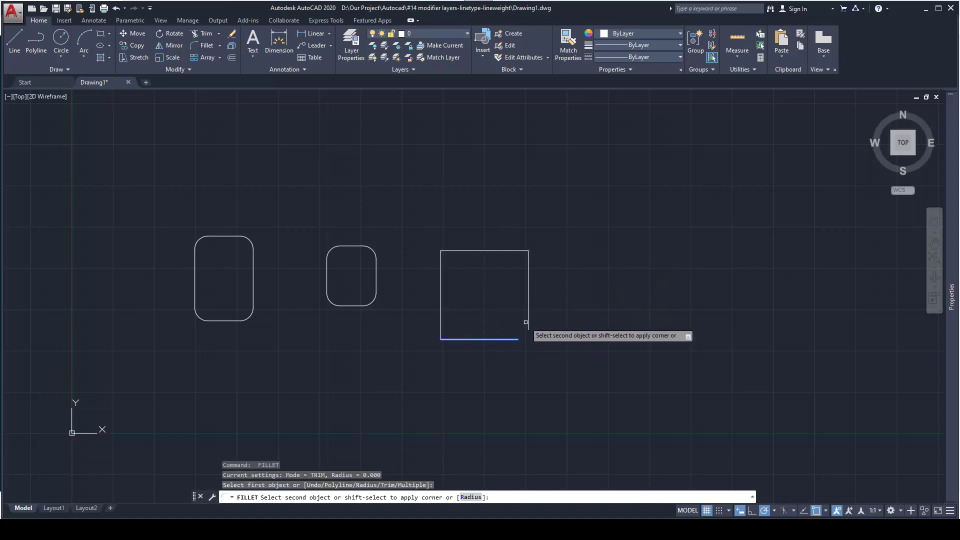
pyautogui.click(525, 322)
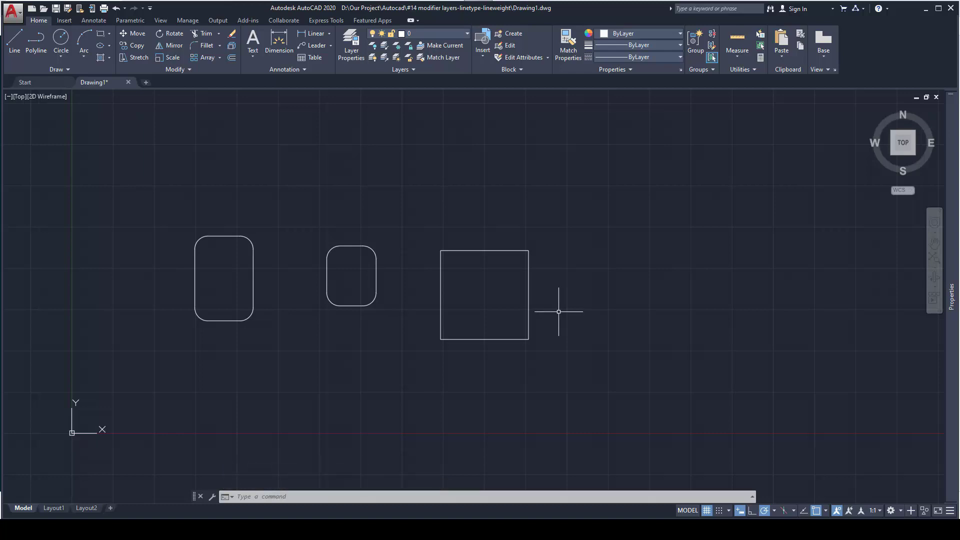
pyautogui.press('Escape')
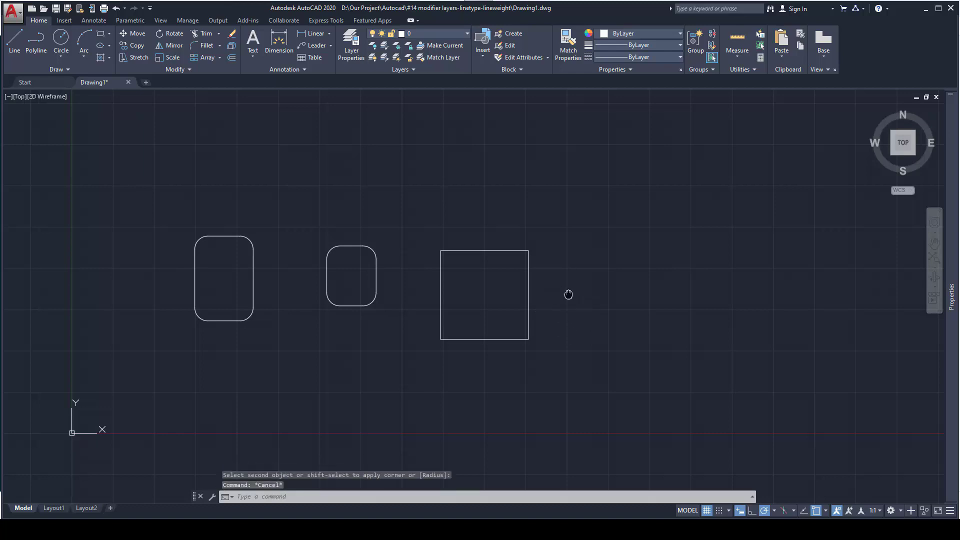
# - Draw a four-segment polyline rectangle about 660 units tall to the right of the sharp-cornered one, ending at its start without the Close option
pyautogui.moveTo(568, 295); pyautogui.dragTo(494, 291, button='middle')
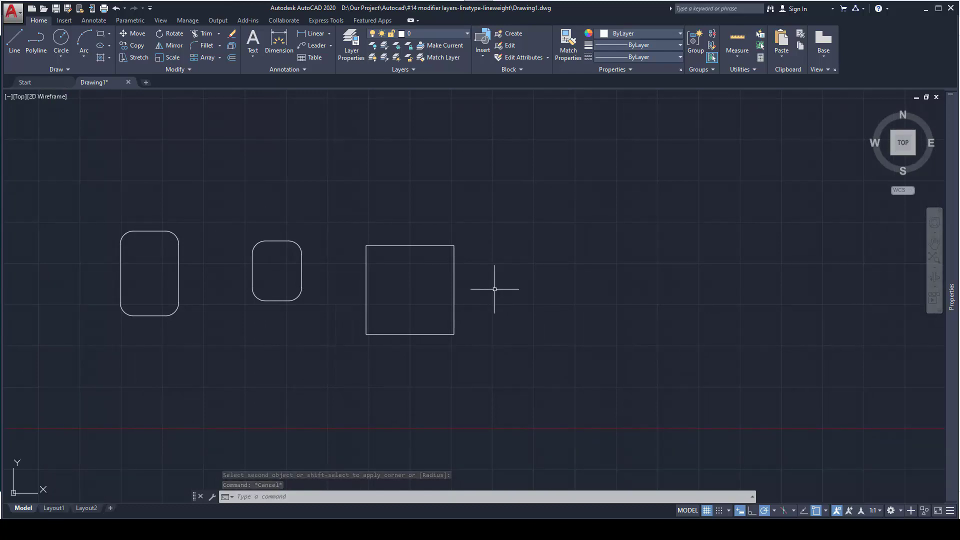
pyautogui.write('PL')
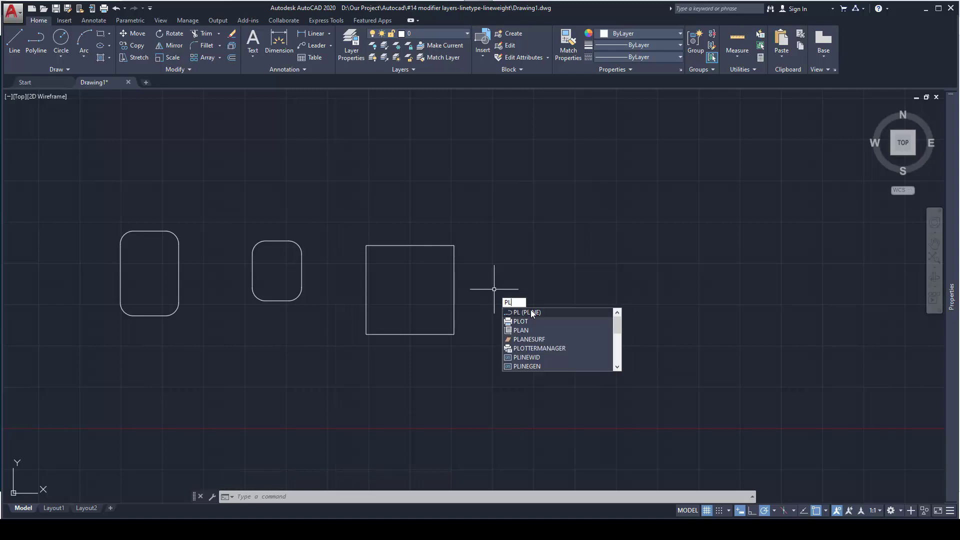
pyautogui.press('Return')
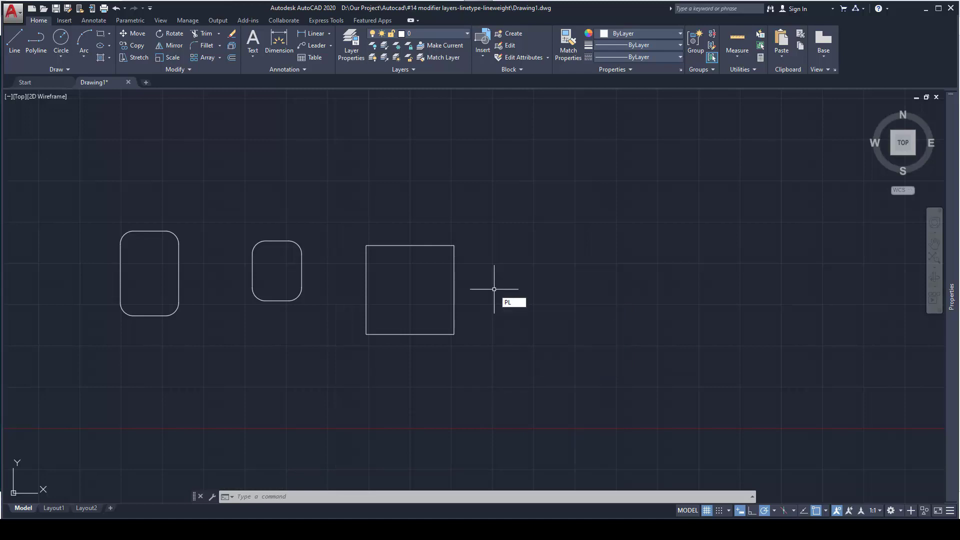
pyautogui.click(522, 251)
pyautogui.click(604, 252)
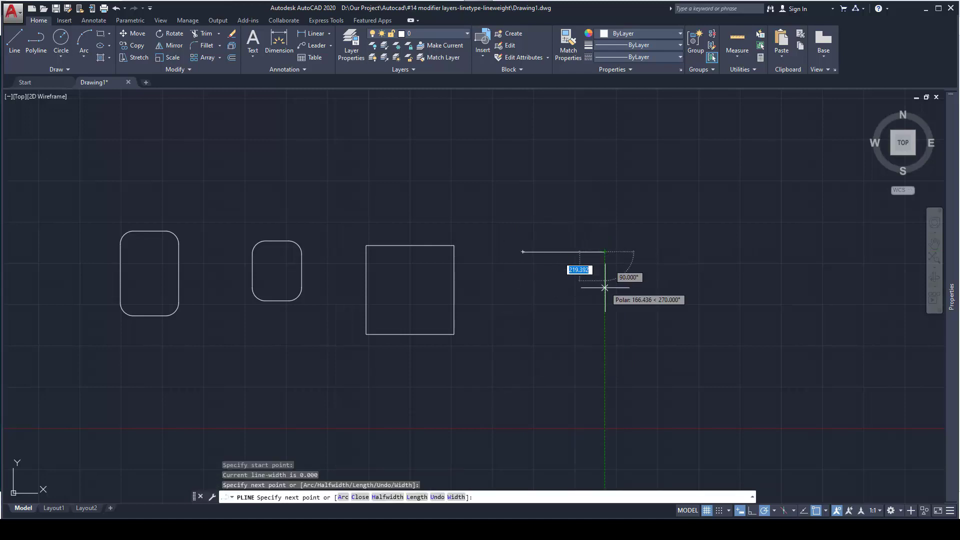
pyautogui.click(605, 339)
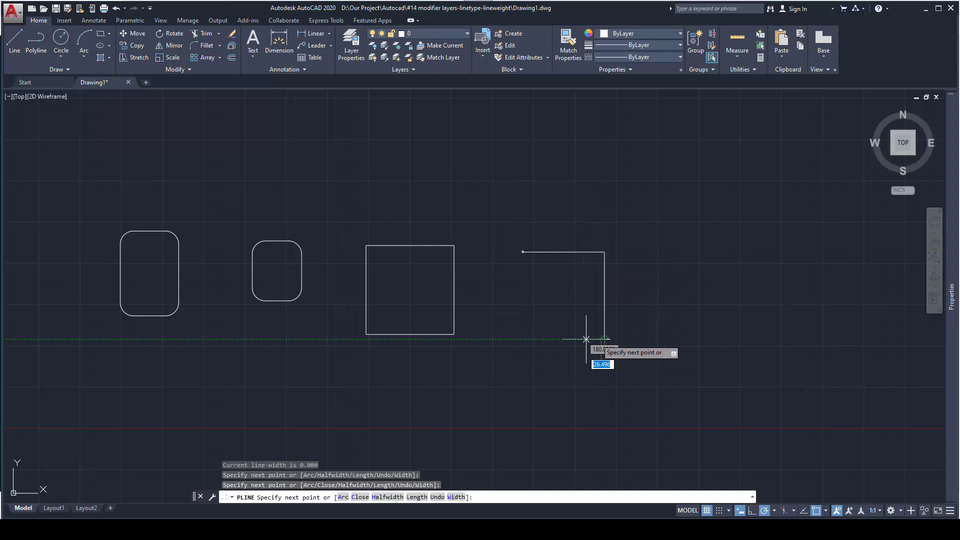
pyautogui.click(523, 339)
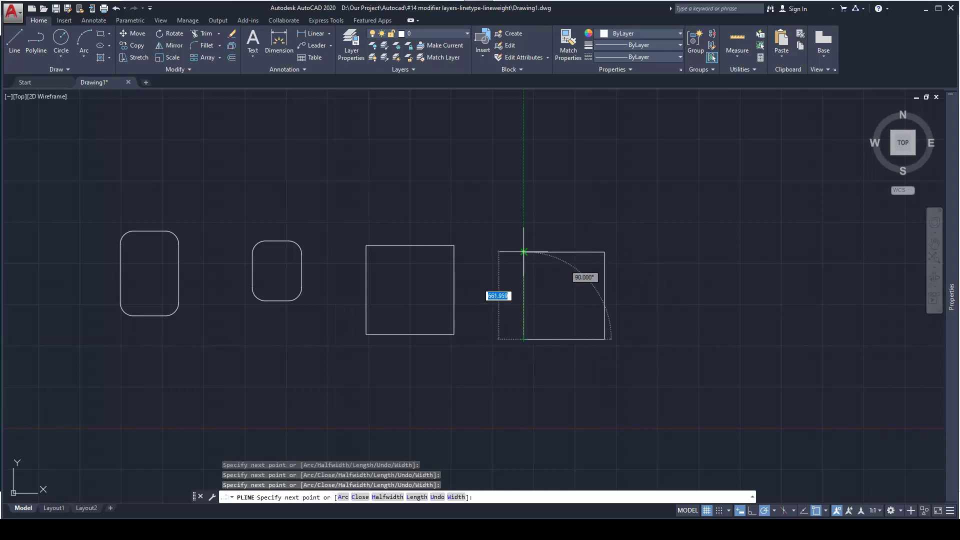
pyautogui.click(523, 251)
pyautogui.press('Escape')
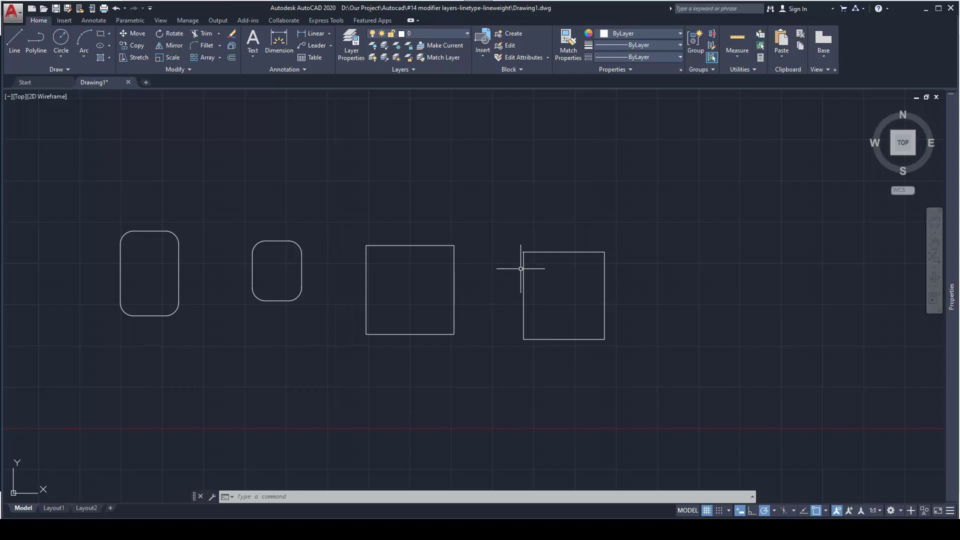
# - Fillet the new rectangle with the Polyline option at radius 100
pyautogui.write('f')
pyautogui.press('Return')
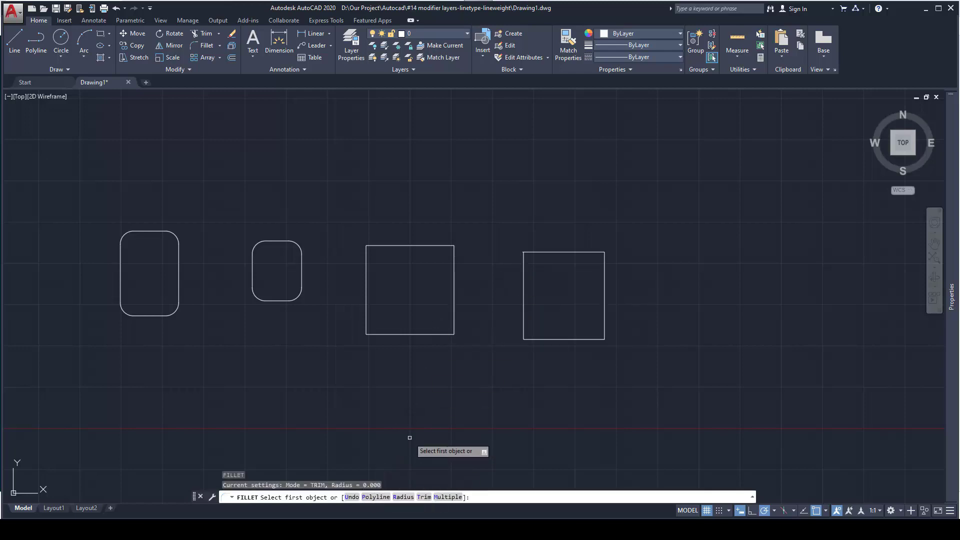
pyautogui.press('Return')
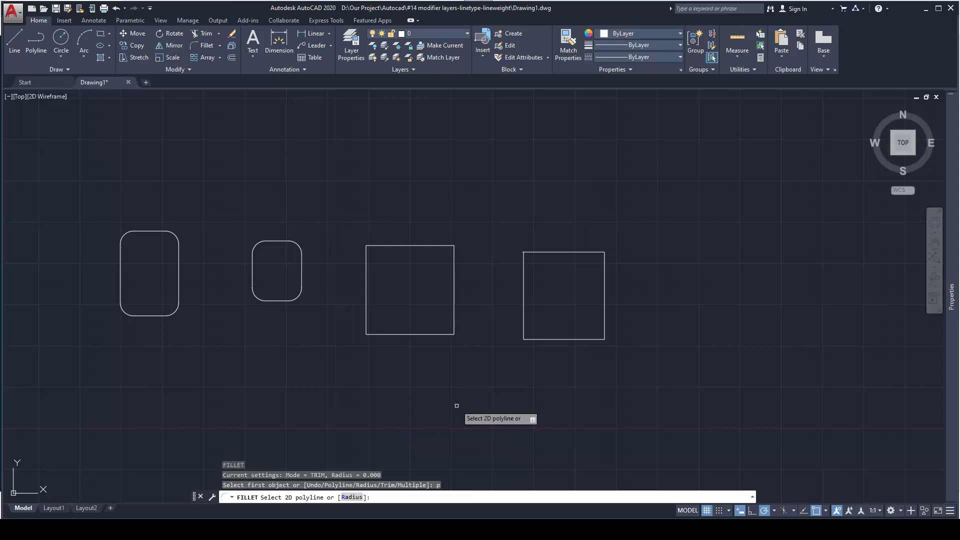
pyautogui.write('r')
pyautogui.press('Return')
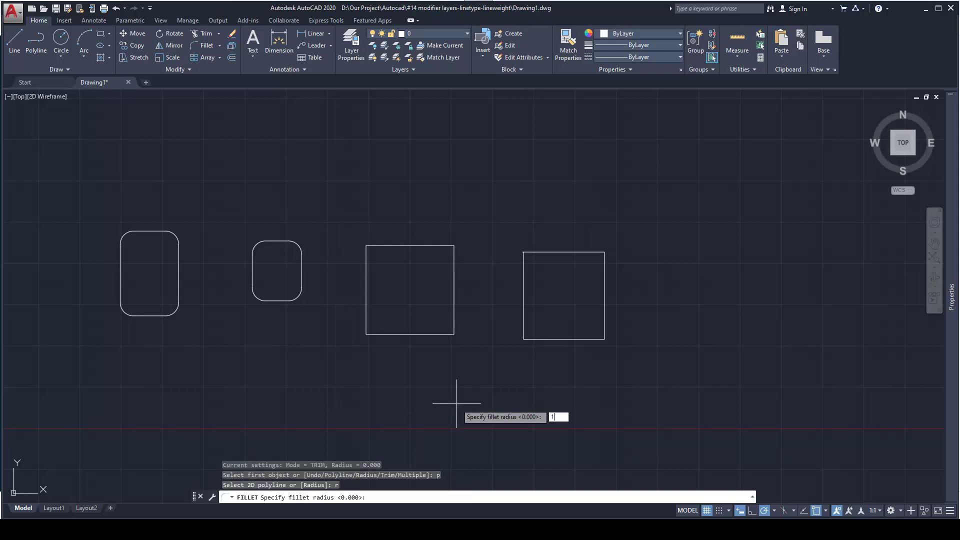
pyautogui.press('Return')
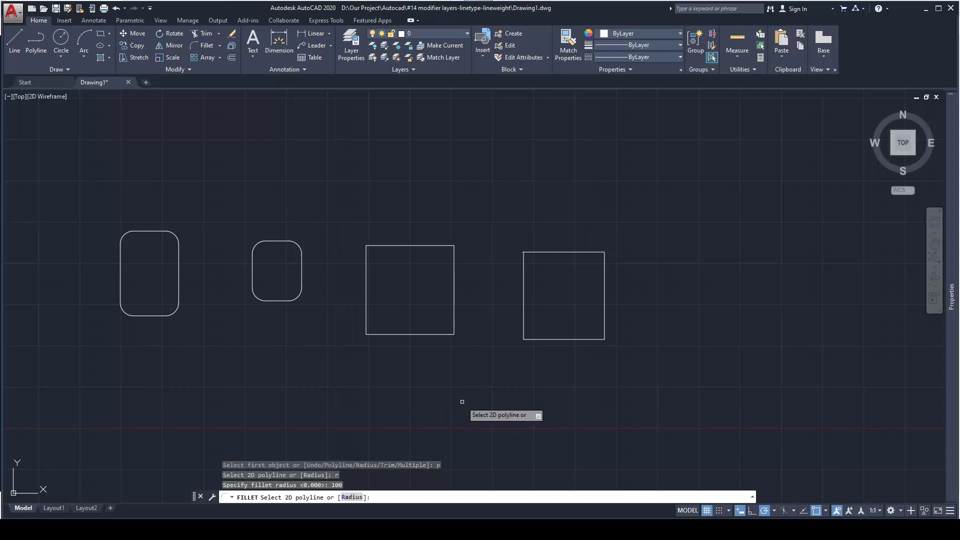
pyautogui.click(524, 282)
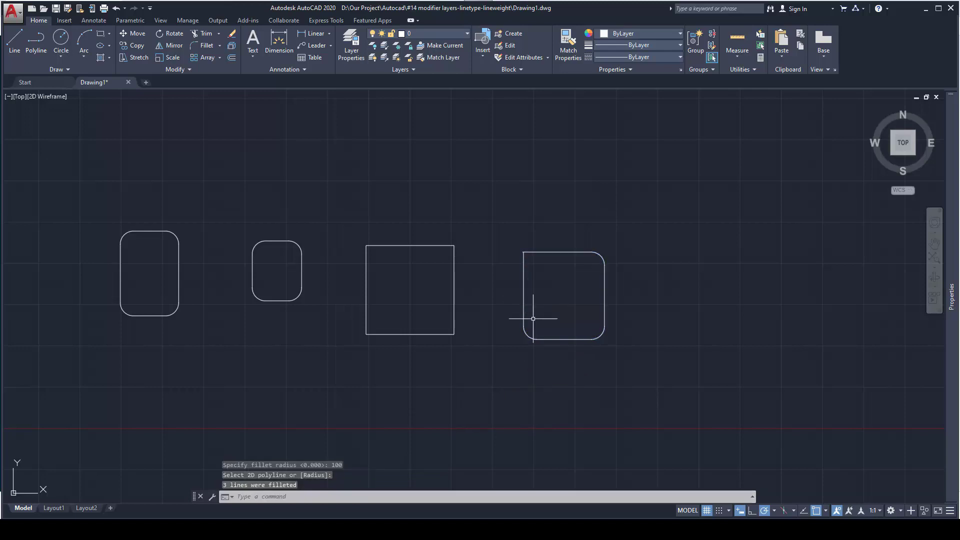
# - Examine the filleted polyline's upper-left corner, where its start and end points meet
pyautogui.scroll(5, 543, 251)
pyautogui.scroll(4, 456, 274)
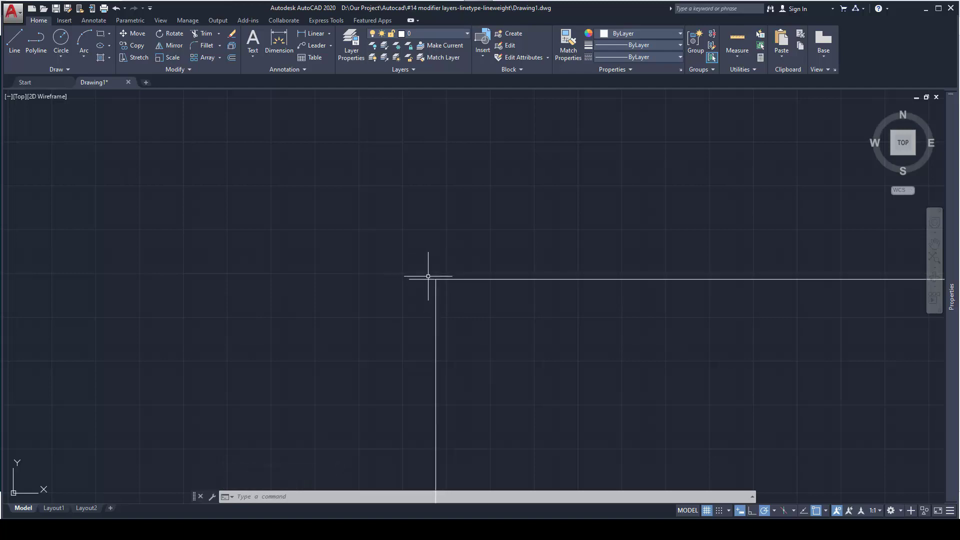
pyautogui.scroll(-4, 446, 275)
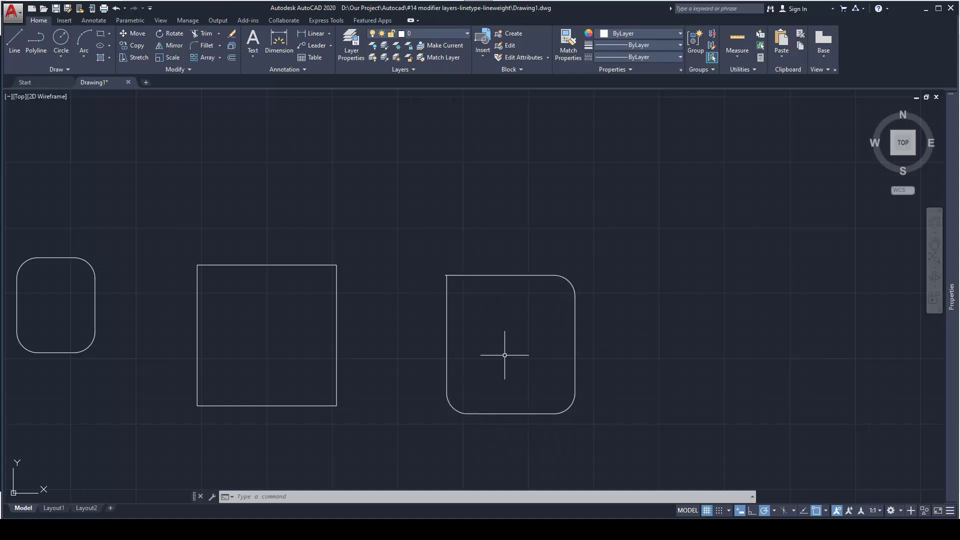
pyautogui.moveTo(505, 355); pyautogui.dragTo(464, 324, button='middle')
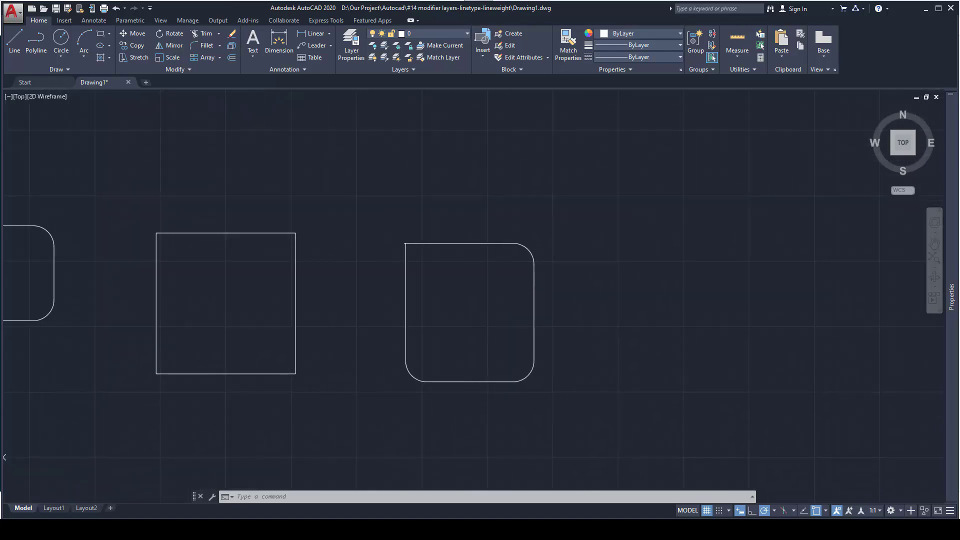
# - Draw a single vertical line in the empty space to the right of the filleted polyline
pyautogui.scroll(-3, 463, 321)
pyautogui.moveTo(559, 322); pyautogui.dragTo(418, 307, button='middle')
pyautogui.scroll(2, 425, 310)
pyautogui.write('l')
pyautogui.press('Return')
pyautogui.click(456, 288)
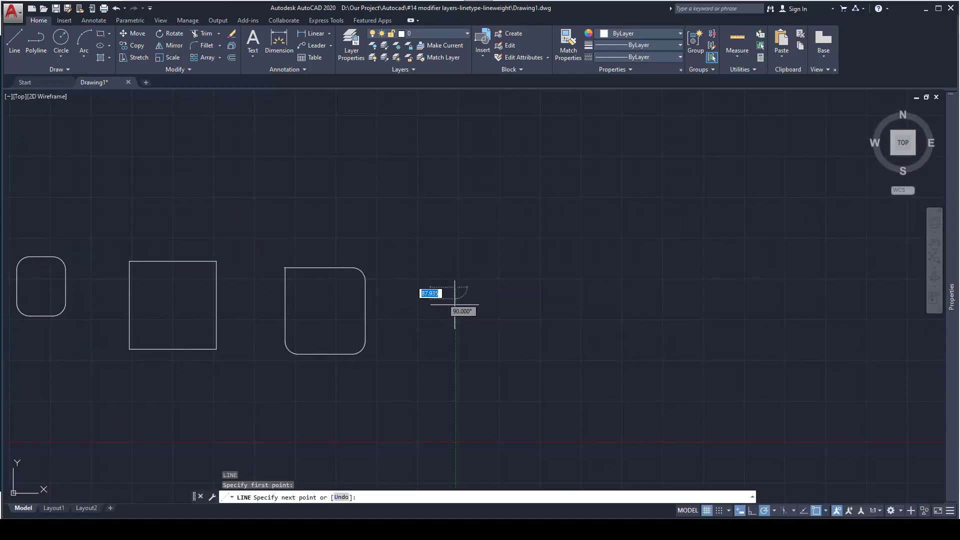
pyautogui.click(456, 354)
pyautogui.press('Return')
pyautogui.press('Return')
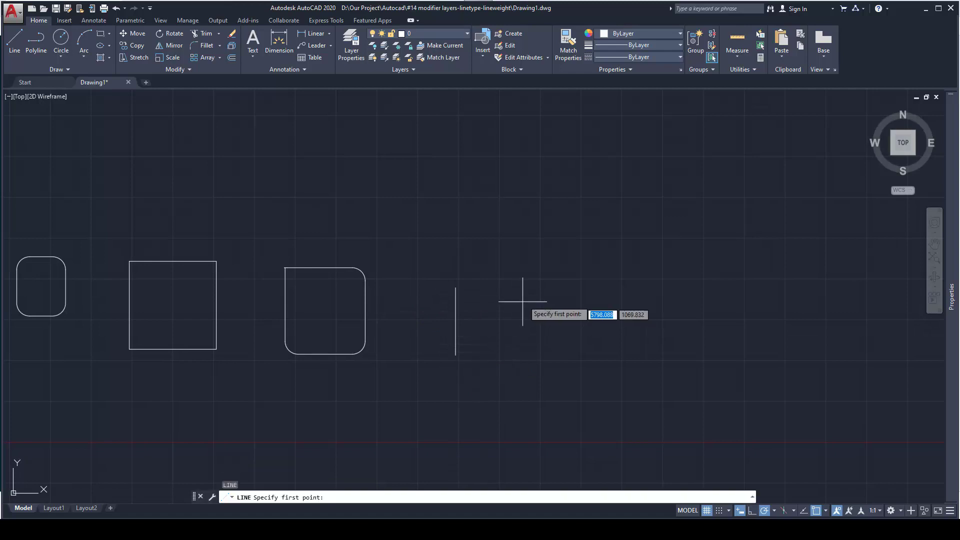
pyautogui.press('Escape')
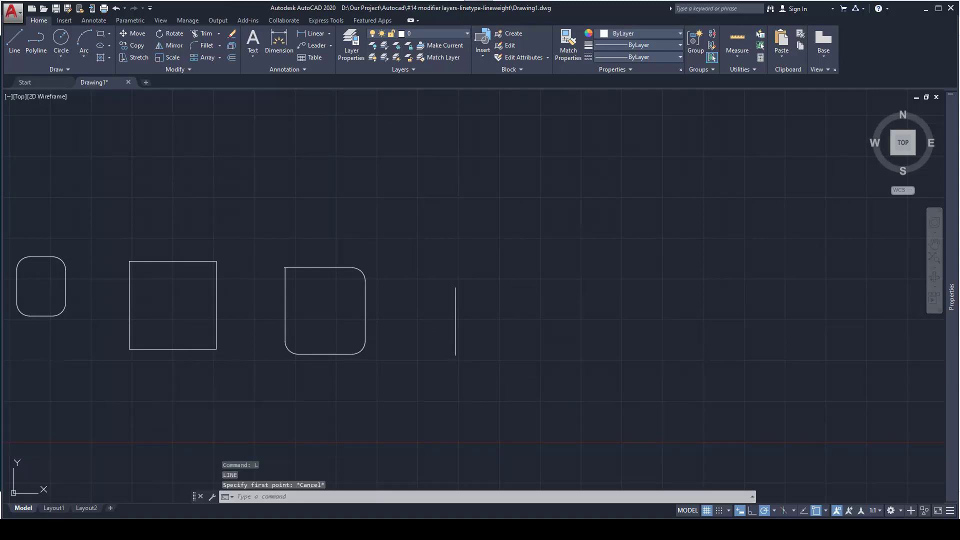
# - Copy the vertical line horizontally to the right, using its upper endpoint as the base point
pyautogui.write('co')
pyautogui.press('Return')
pyautogui.click(455, 325)
pyautogui.press('Return')
pyautogui.click(456, 287)
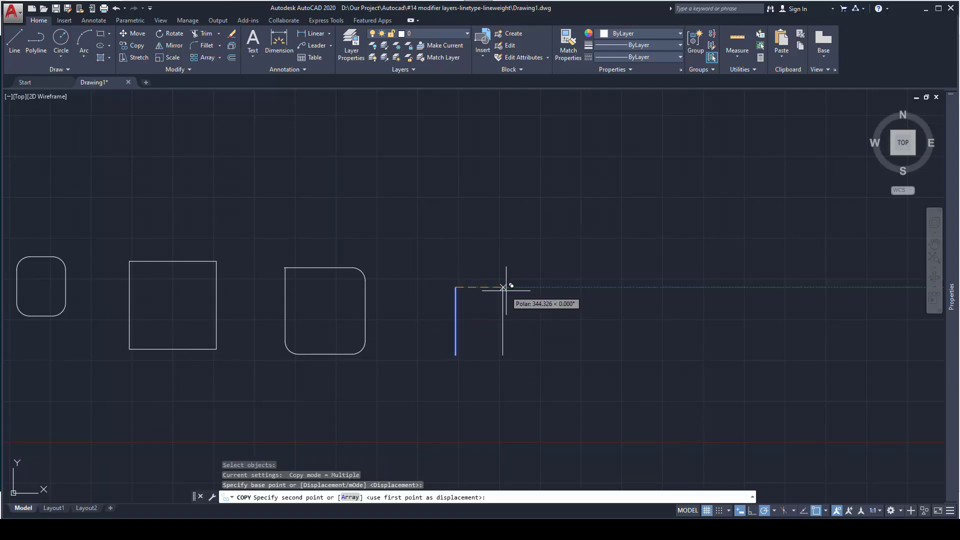
pyautogui.click(528, 287)
pyautogui.press('Escape')
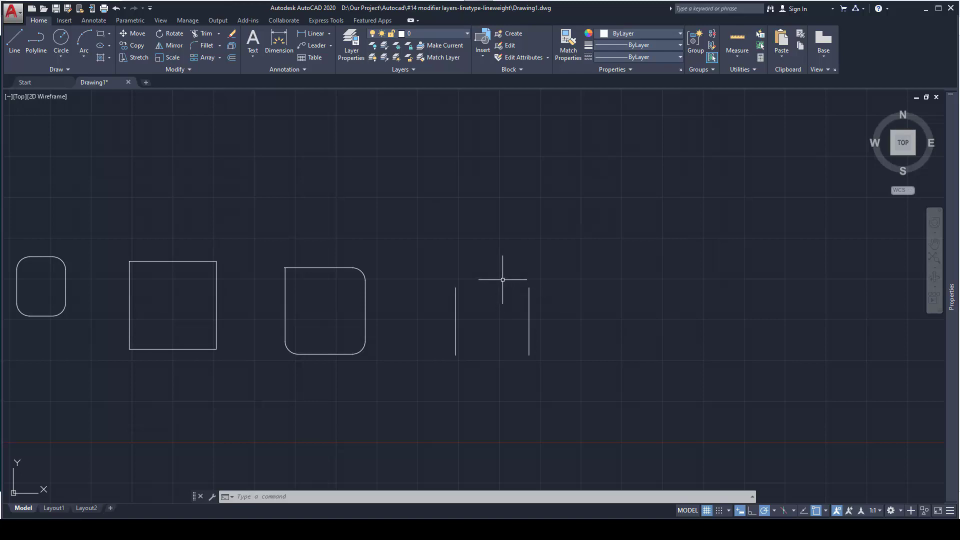
# - Fillet the two parallel vertical lines at their upper ends to join them with a semicircular arc
pyautogui.write('f')
pyautogui.press('Return')
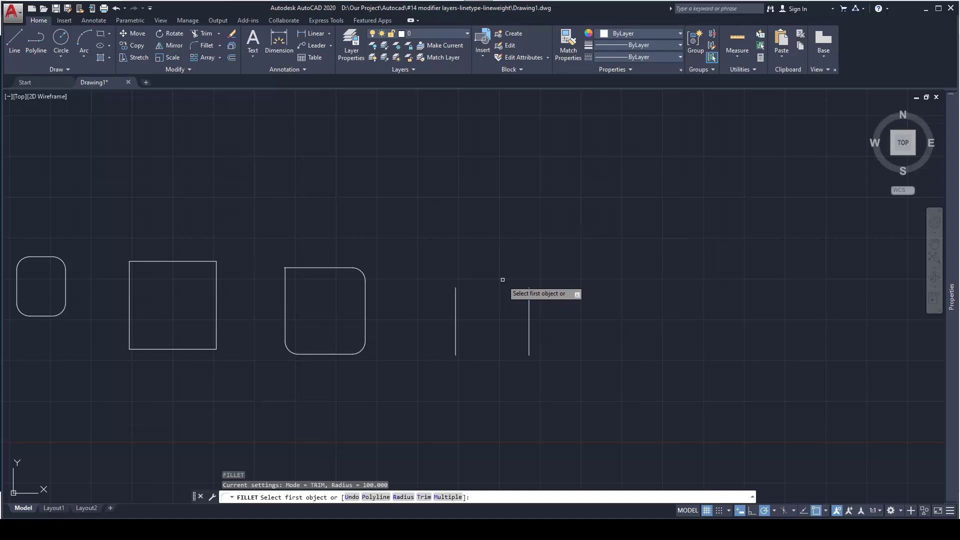
pyautogui.click(455, 316)
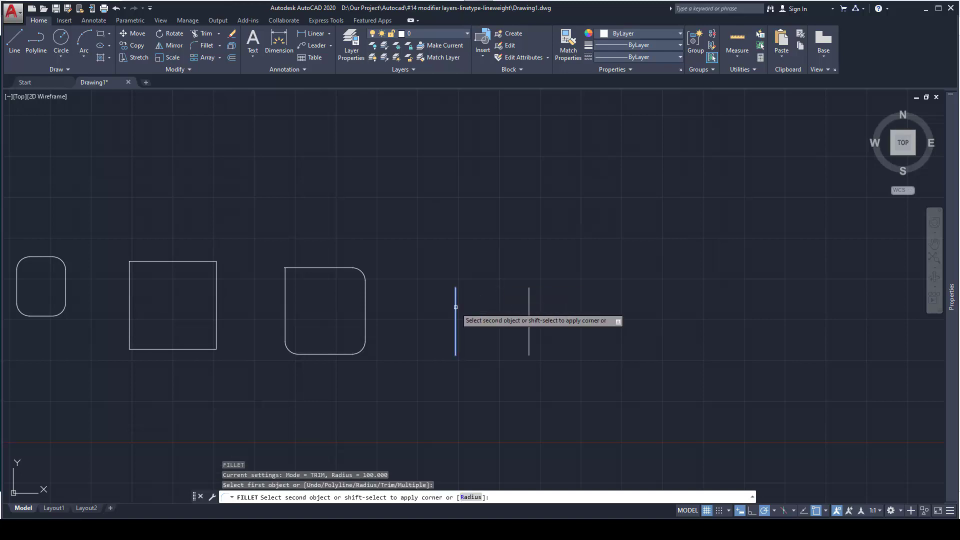
pyautogui.click(528, 315)
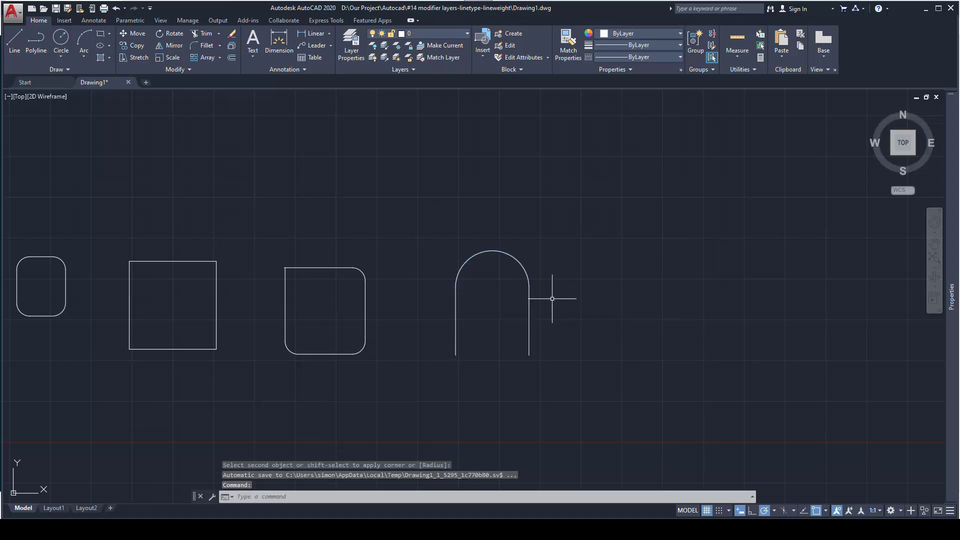